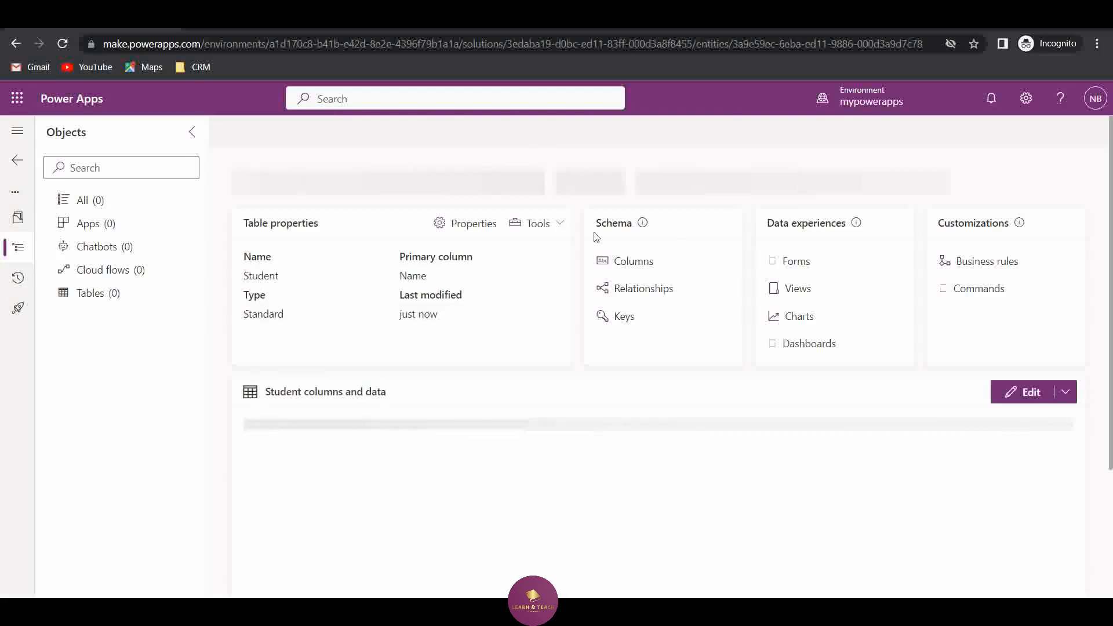
Step: Open the Student table's columns and start a new column named Age with the Whole number data type
left_click(634, 264)
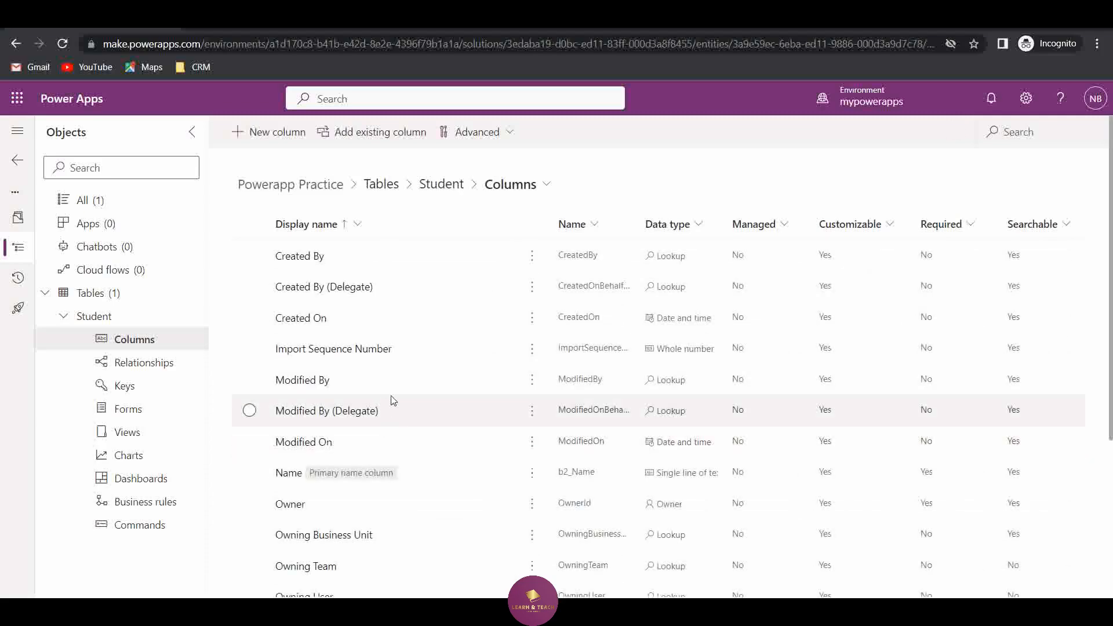
scroll(421, 367, "down", 4)
scroll(415, 454, "up", 5)
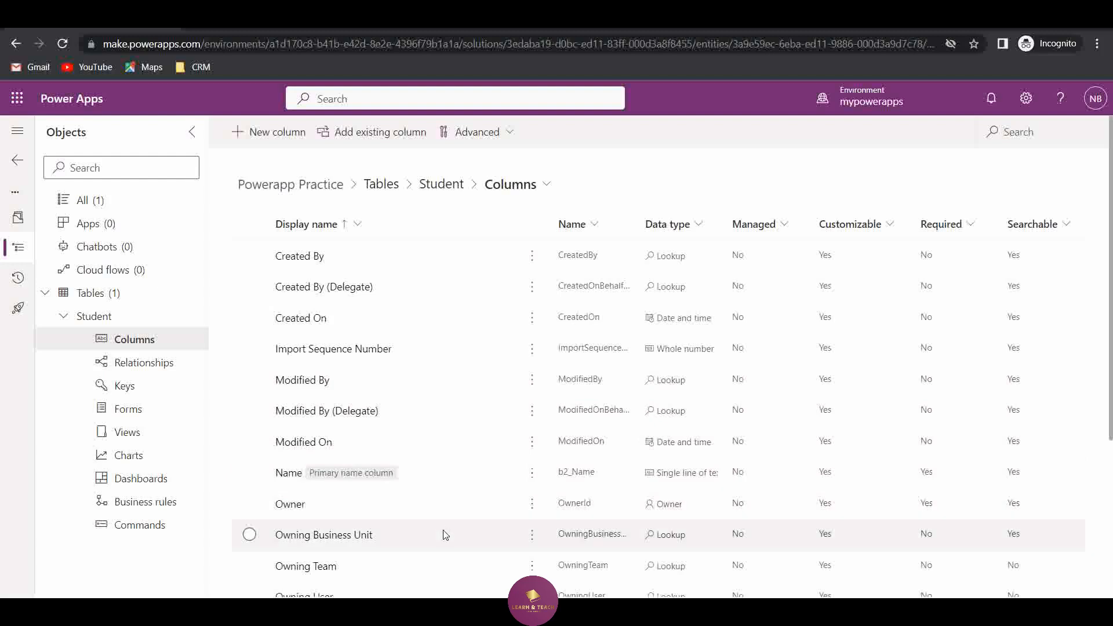
left_click(288, 138)
type("A")
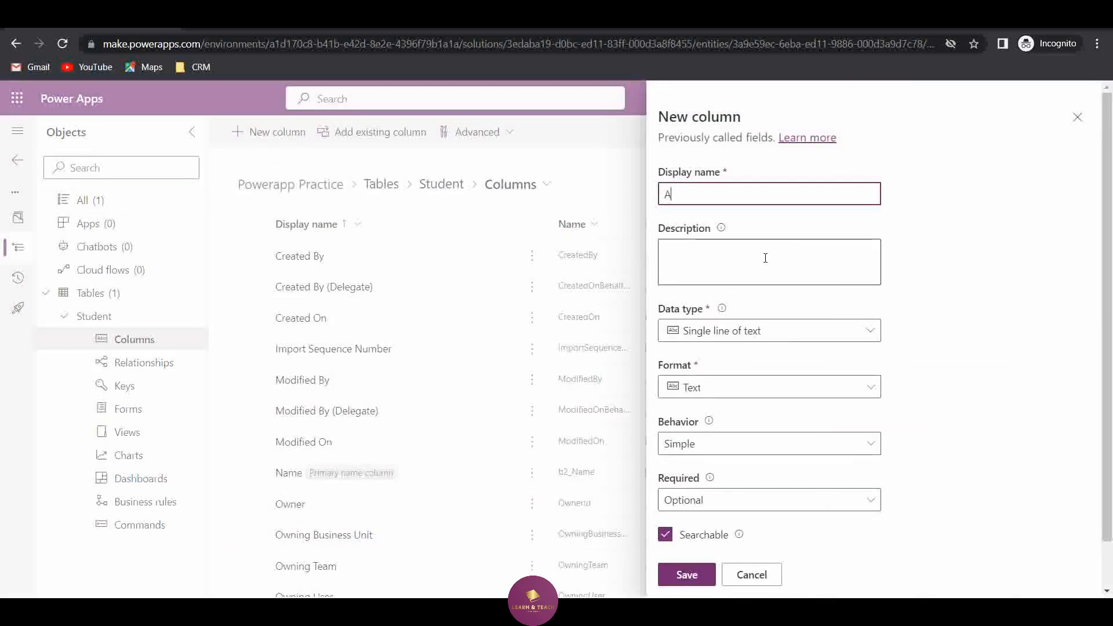
type("ge")
left_click(780, 329)
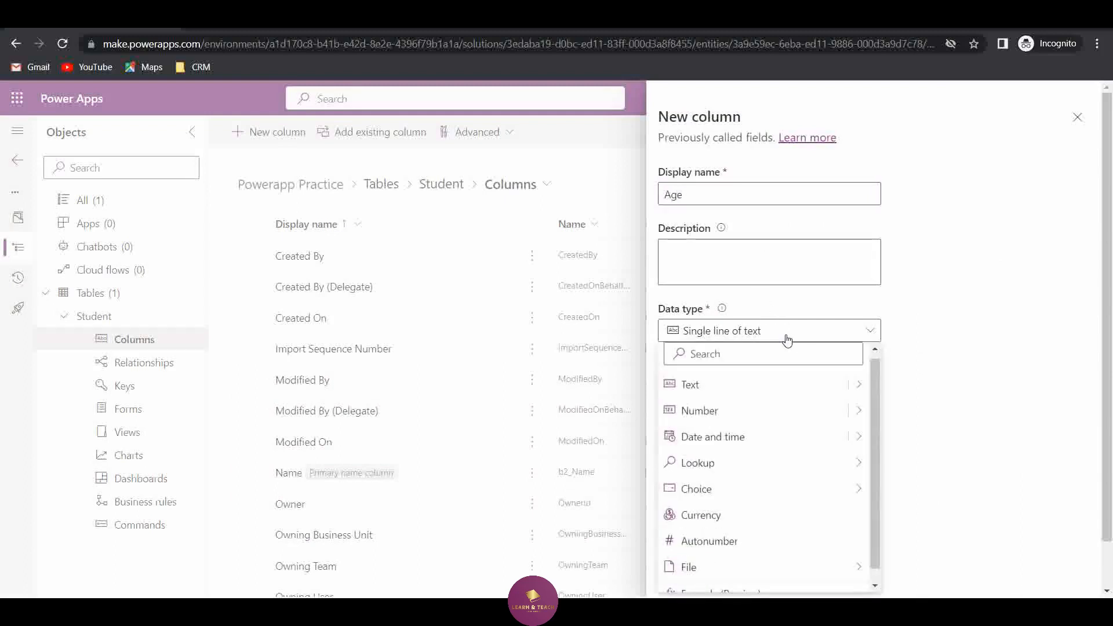
left_click(718, 422)
Step: Limit the Age column to a minimum value of 0 and a maximum value of 120, and save it
scroll(713, 481, "down", 1)
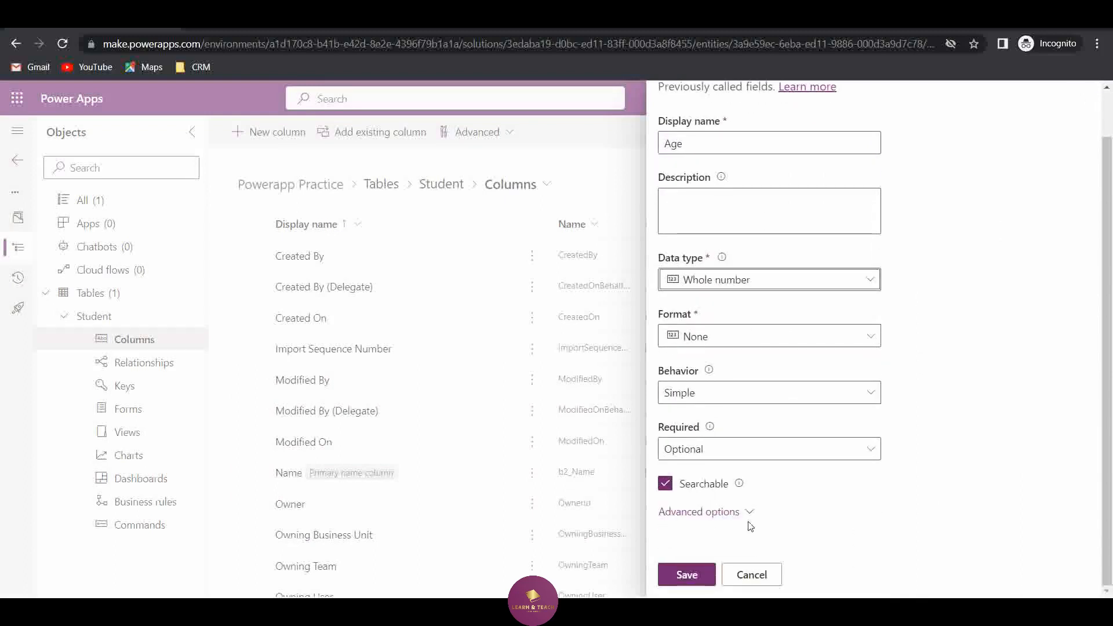
left_click(751, 513)
scroll(752, 516, "down", 5)
left_click_drag(752, 394, 653, 404)
type("0")
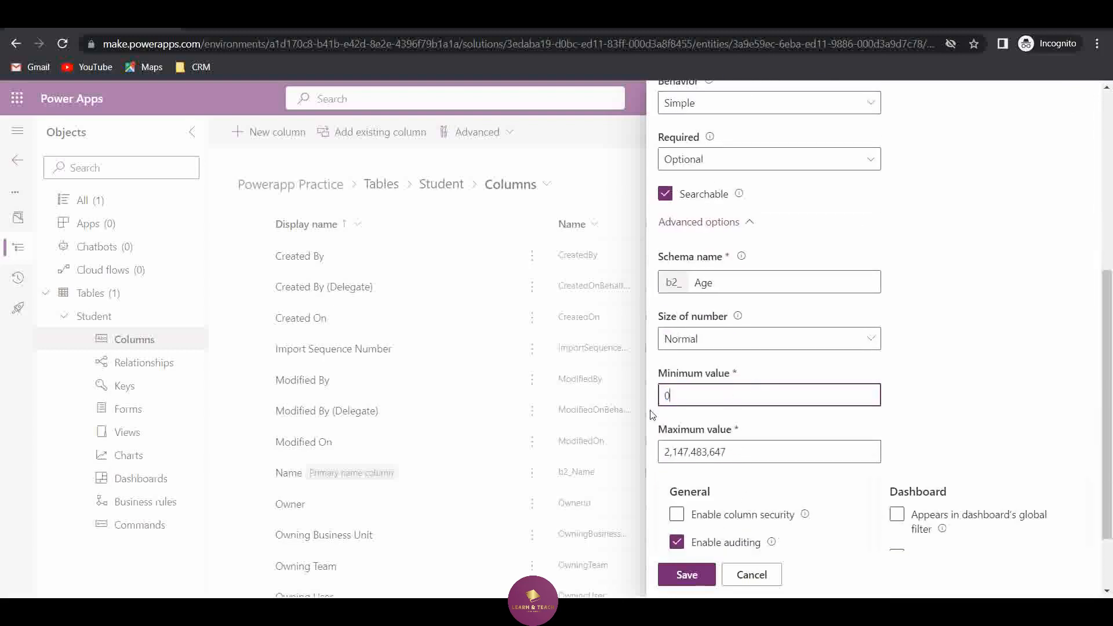
left_click_drag(757, 450, 662, 450)
type("120")
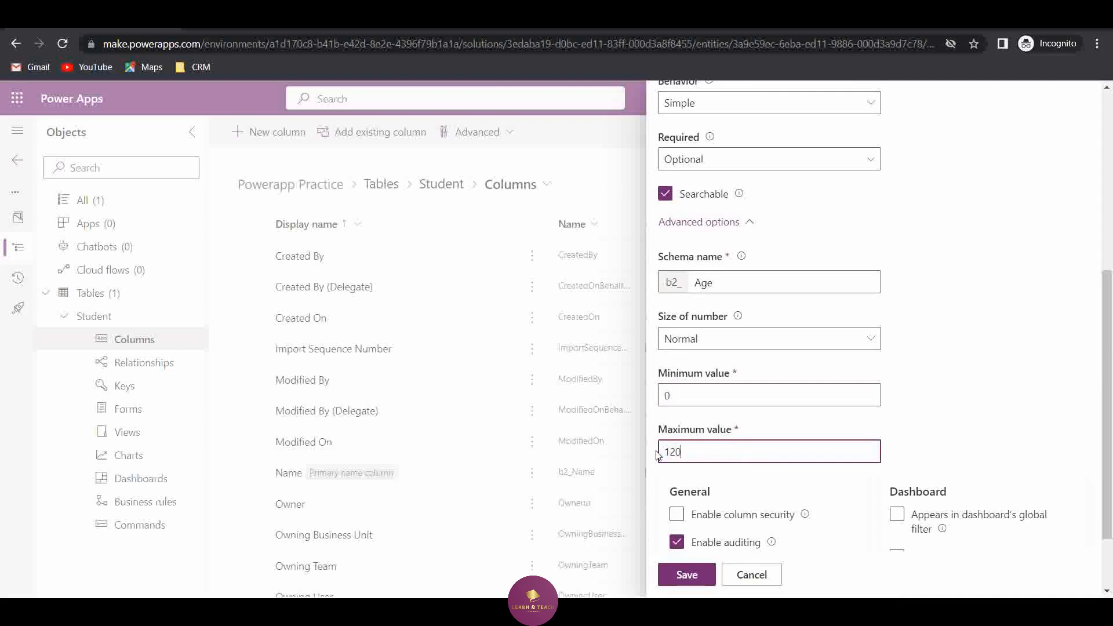
left_click(688, 574)
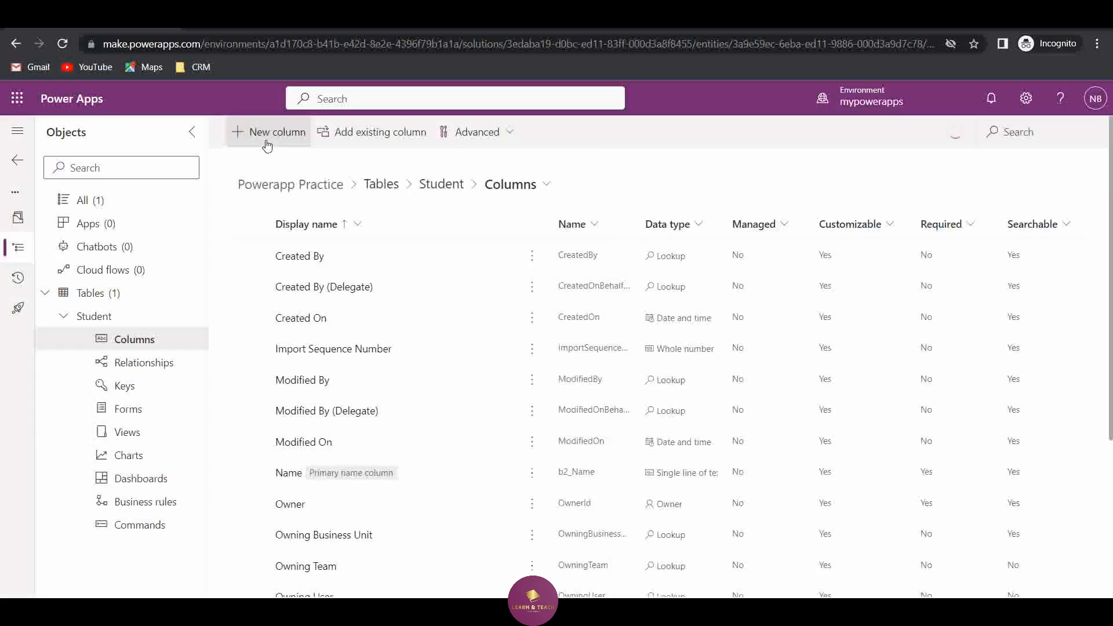
Step: Start a new column named ID Number with the Autonumber data type and make it business required
left_click(268, 142)
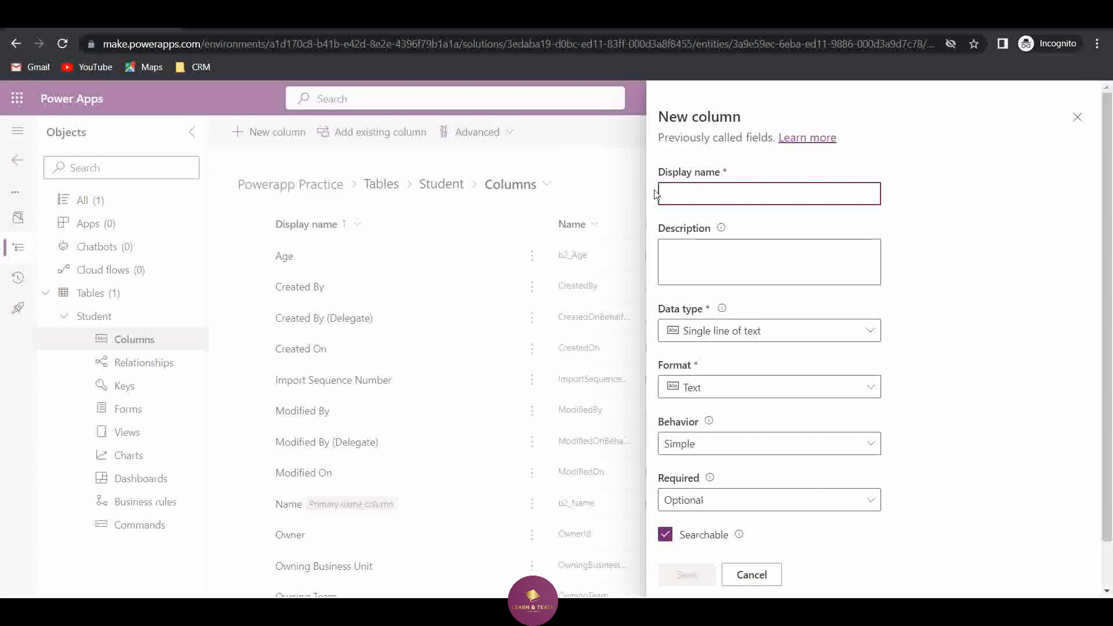
type("ID")
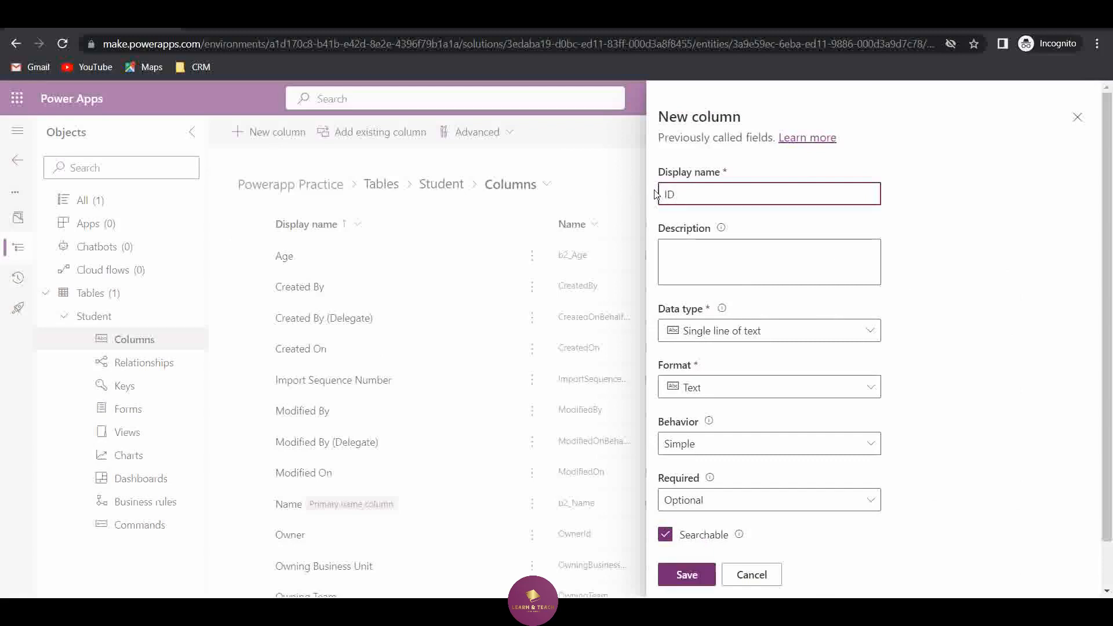
type(" Num")
left_click(807, 331)
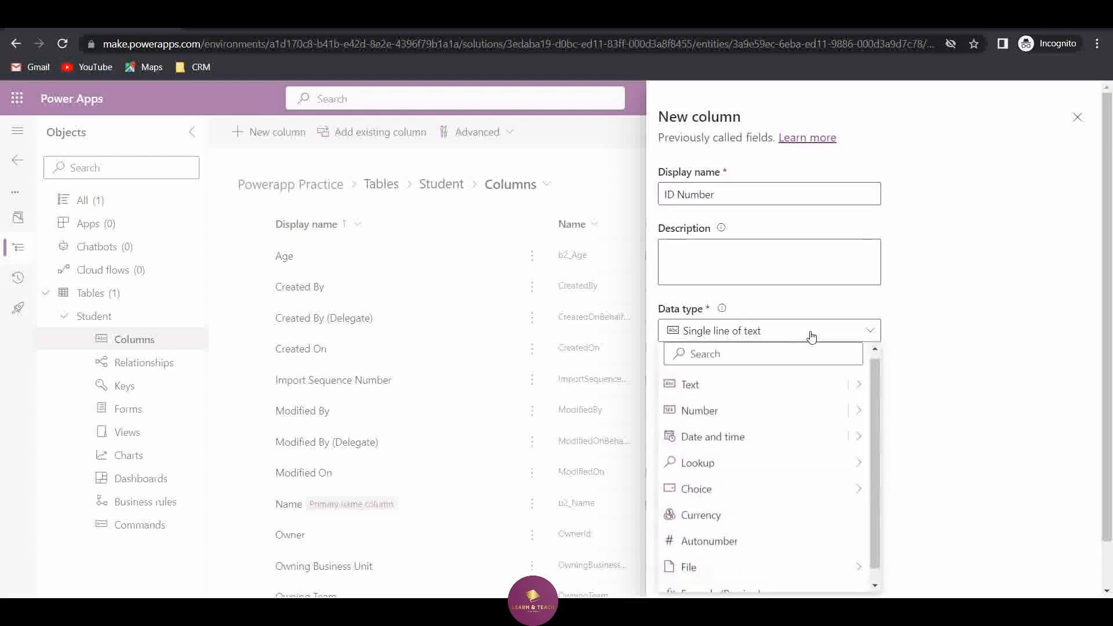
left_click(741, 538)
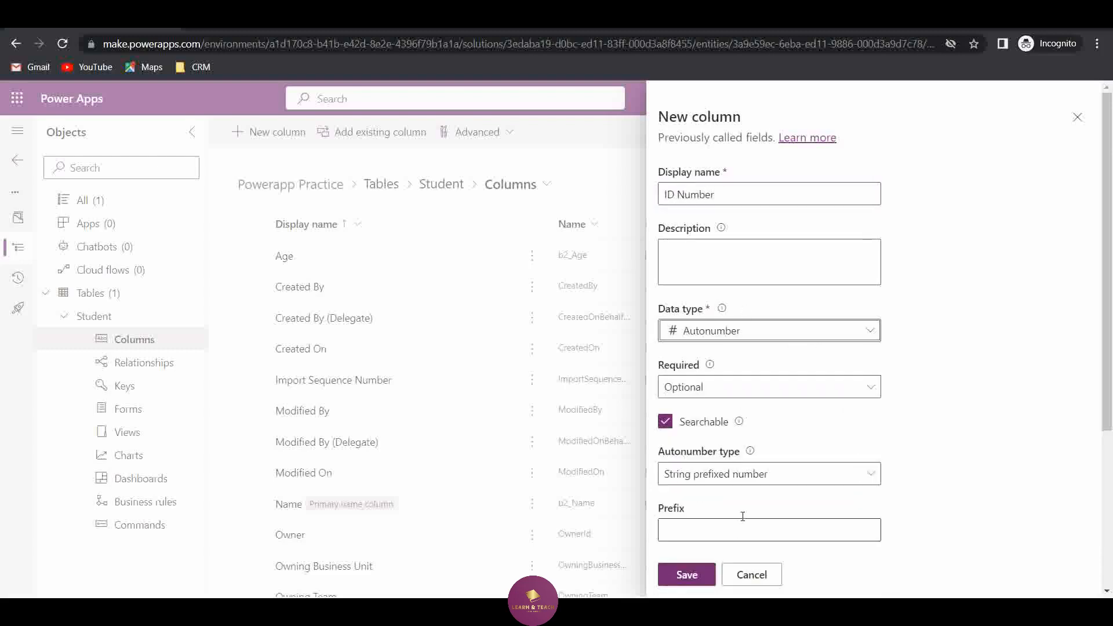
left_click(750, 389)
left_click(735, 437)
Step: Try the Date prefixed number autonumber type to check its preview, and return to String prefixed number
scroll(713, 443, "down", 3)
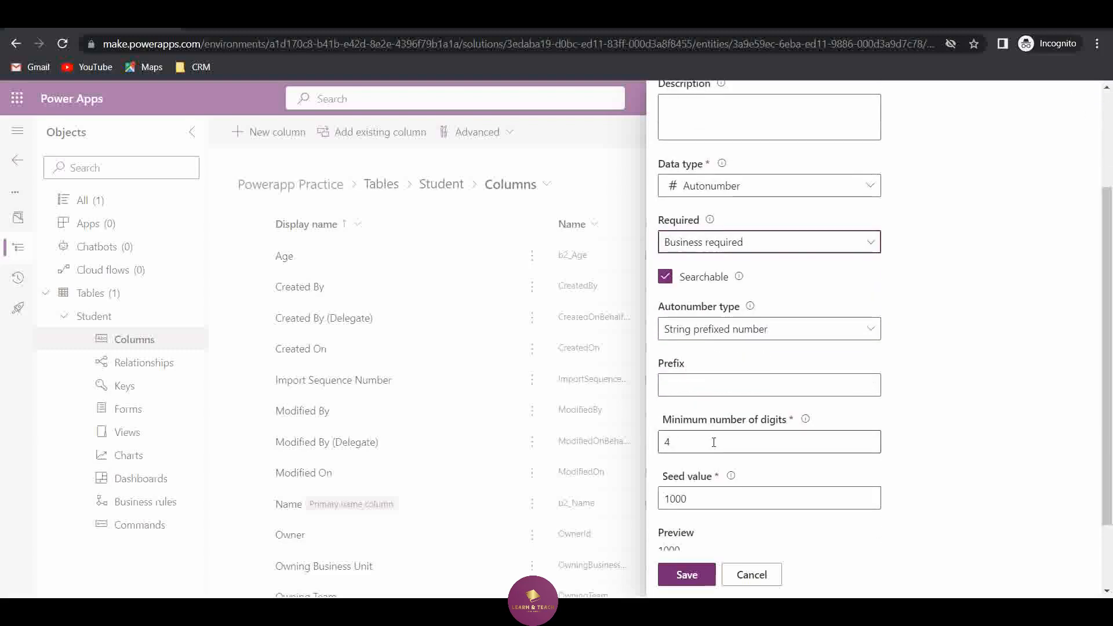
left_click(779, 332)
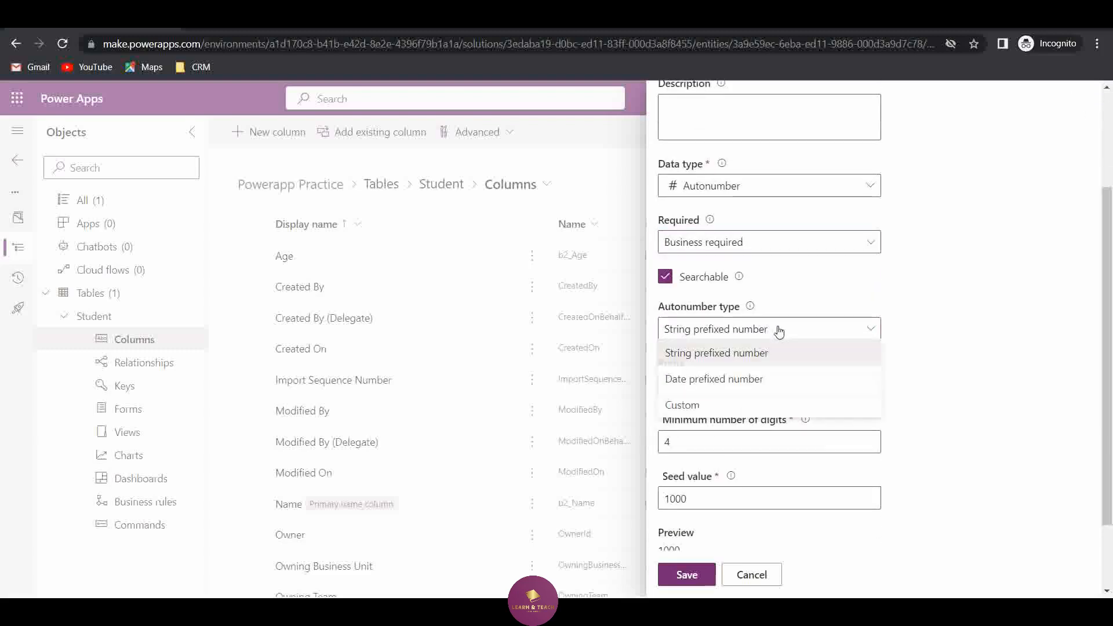
left_click(740, 380)
scroll(712, 477, "down", 2)
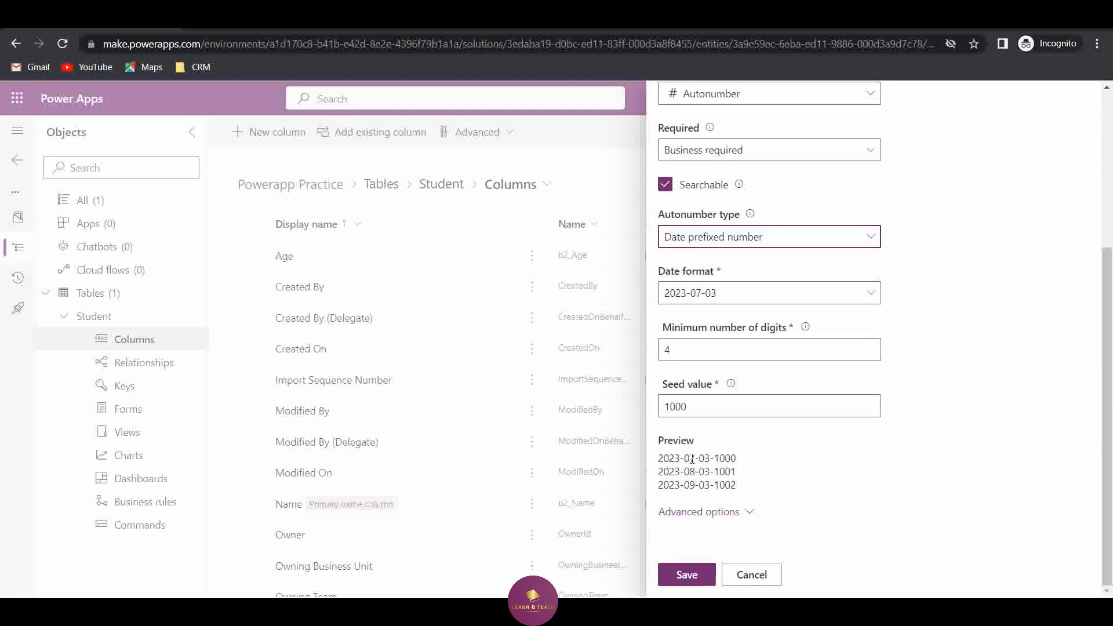
left_click(870, 236)
left_click(710, 268)
Step: Set the ID Number column's prefix to ST and its seed value to 0001, and save the column
left_click(685, 302)
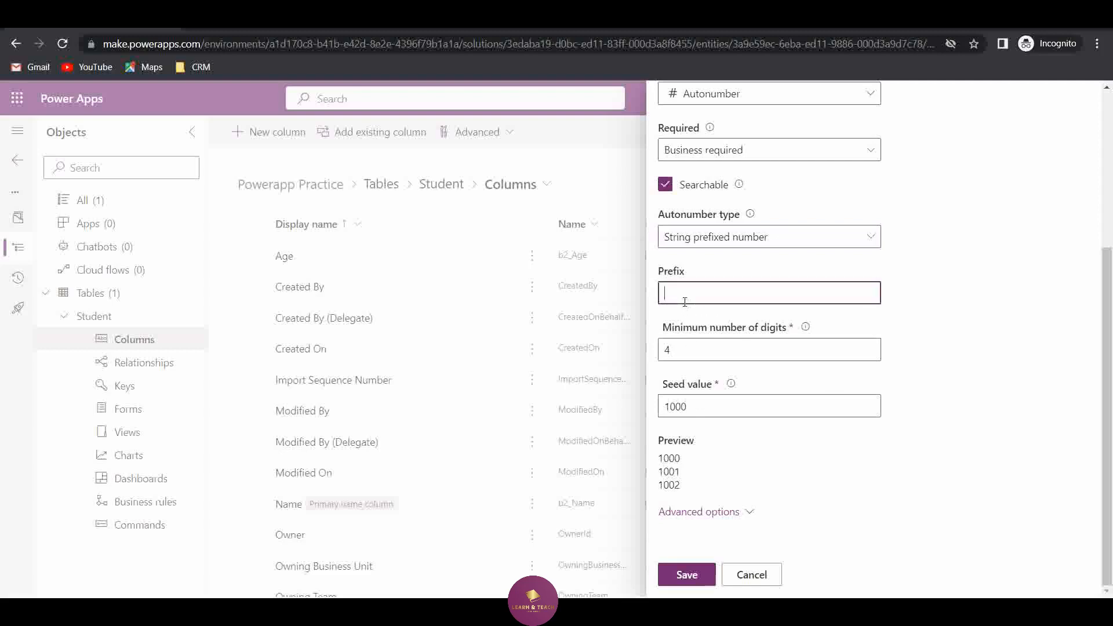
type("ST")
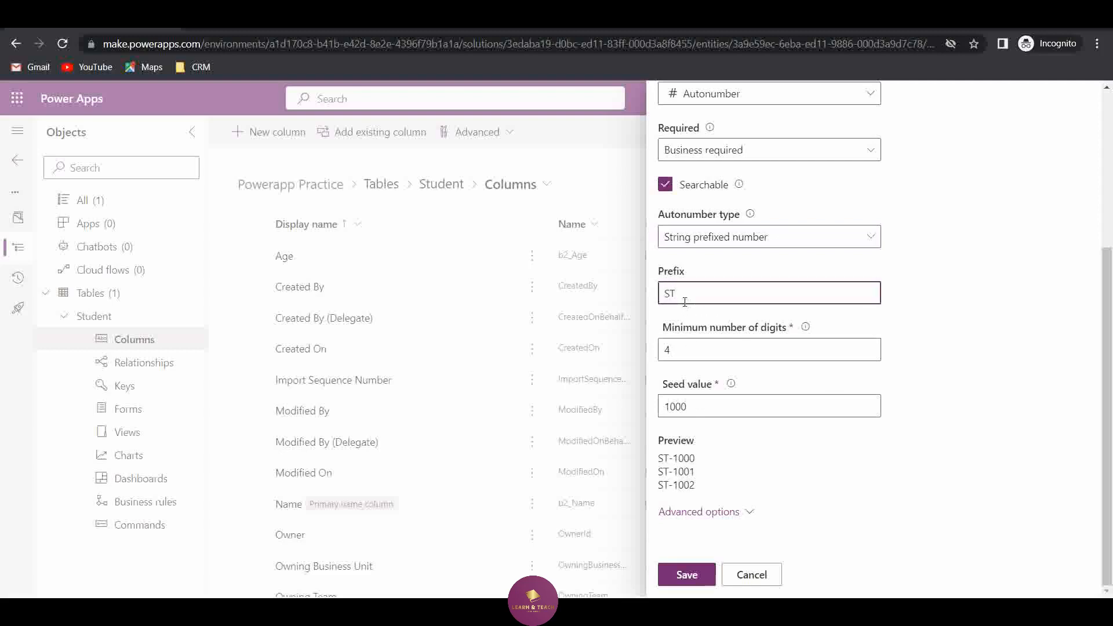
left_click_drag(687, 406, 642, 413)
type("0001")
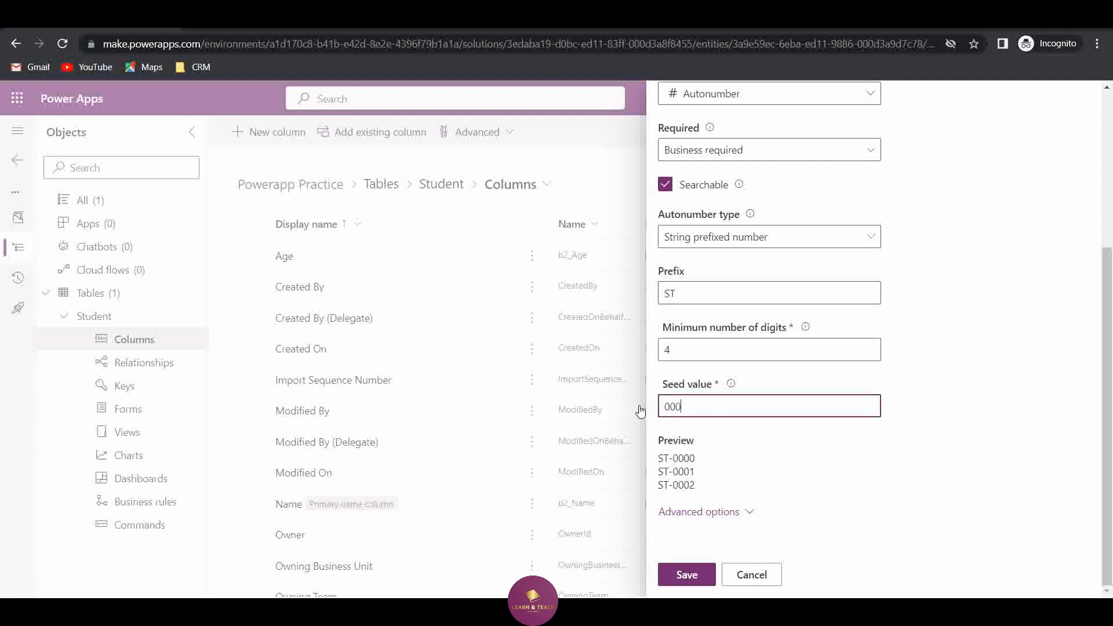
left_click(717, 465)
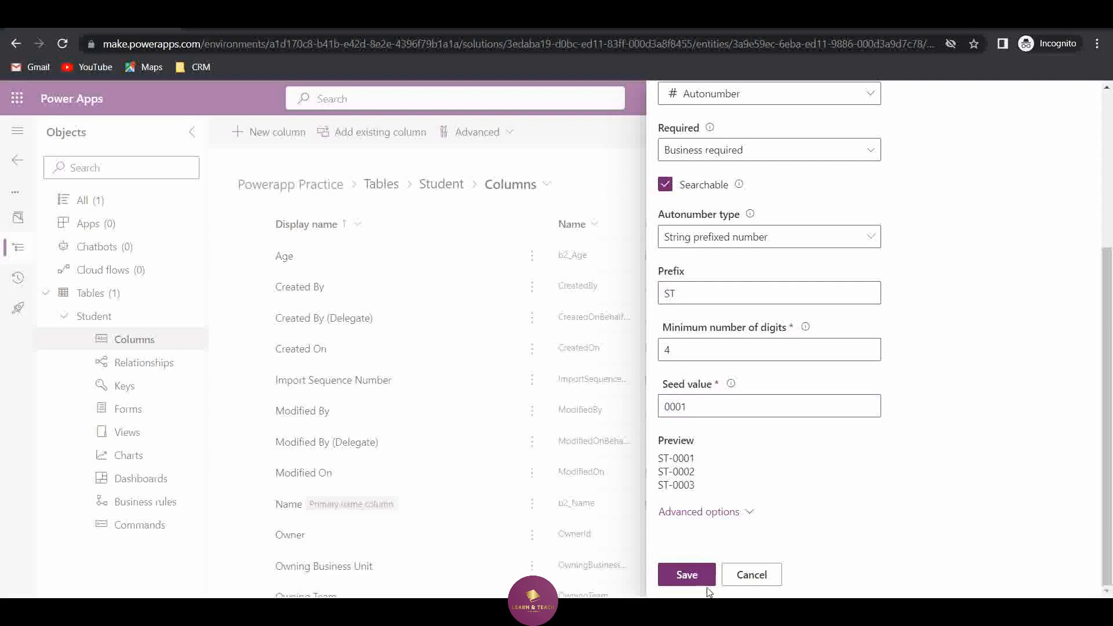
left_click(688, 574)
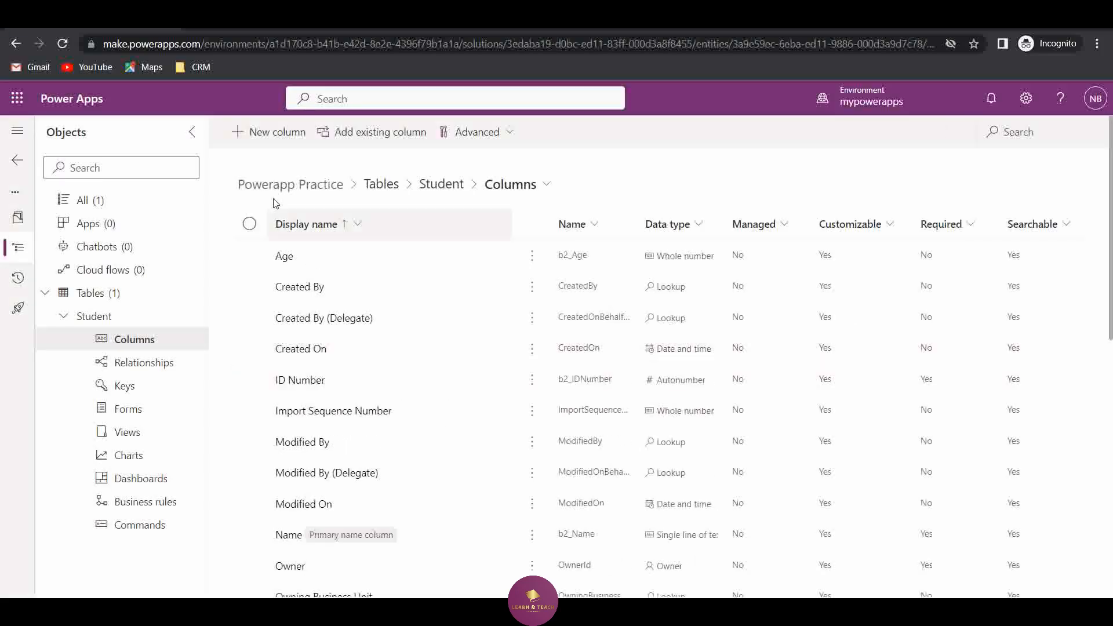
Step: Start a new column named Gender with the Choice data type and make it business required
left_click(277, 132)
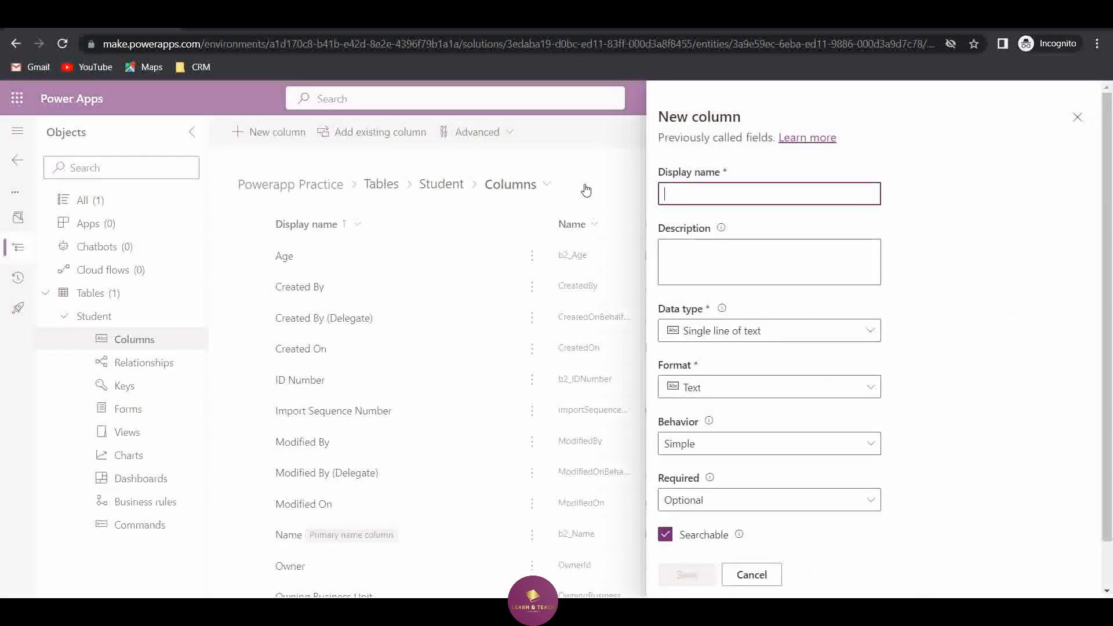
type("Gender")
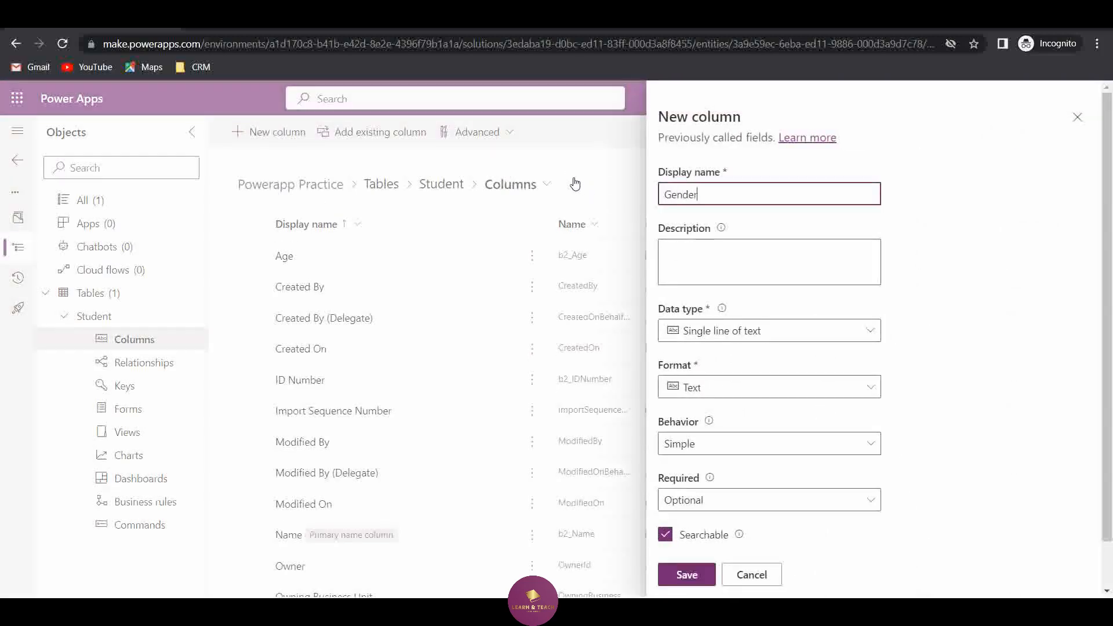
left_click(868, 327)
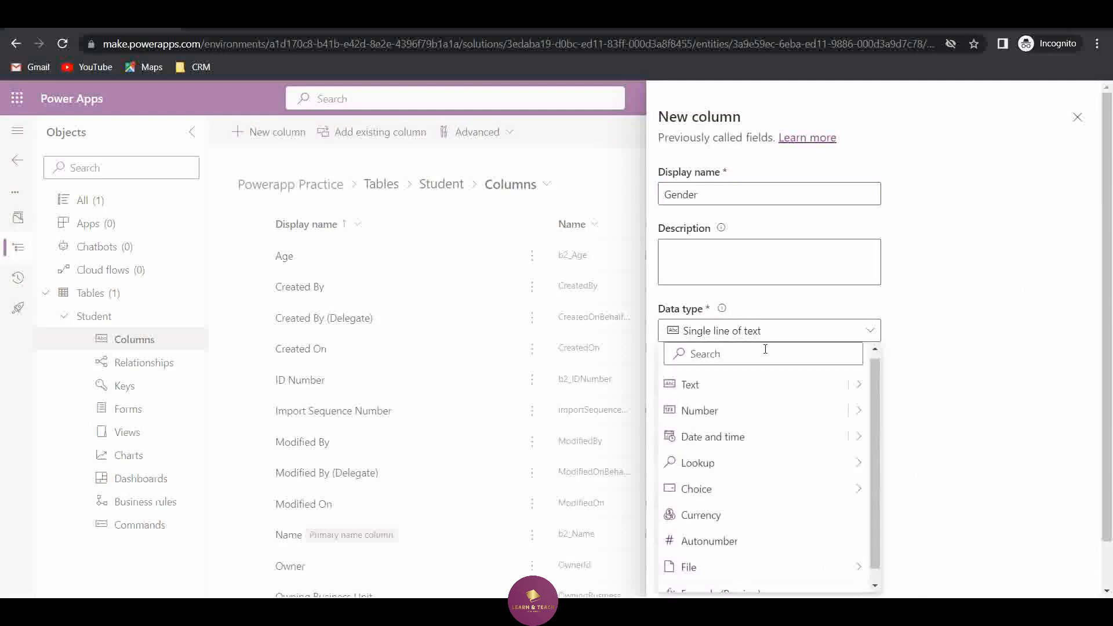
mouse_move(763, 489)
left_click(905, 488)
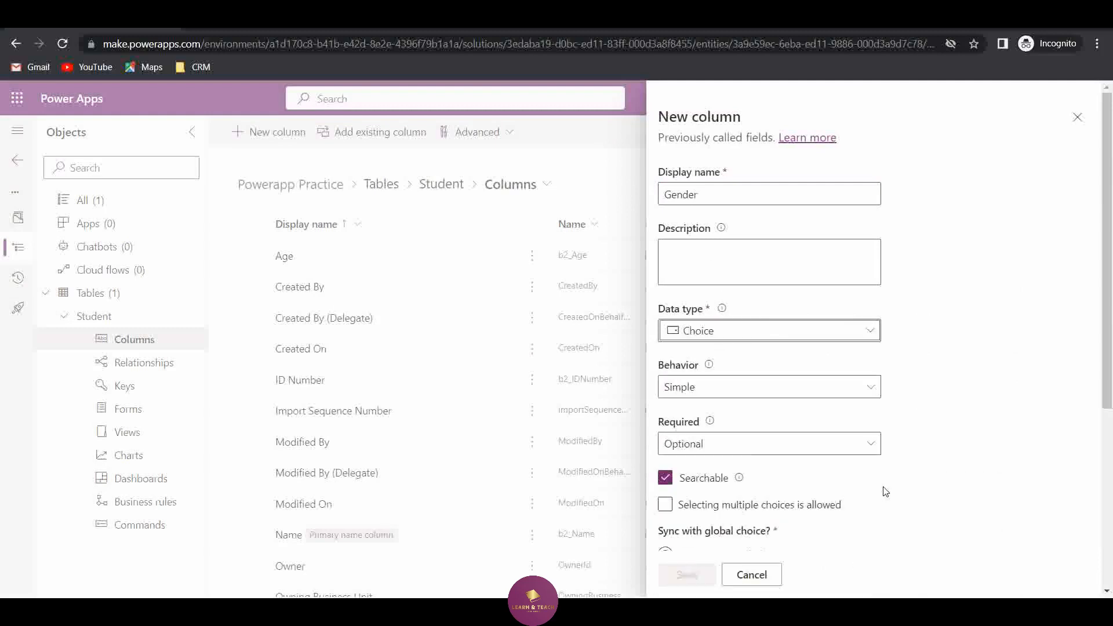
scroll(811, 441, "down", 3)
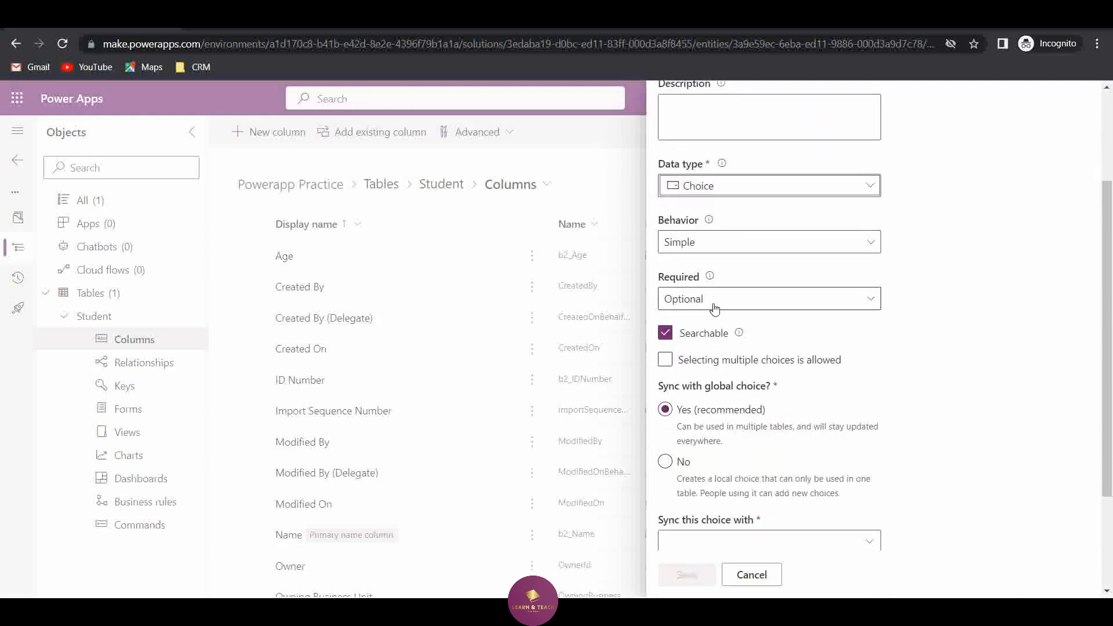
left_click(765, 300)
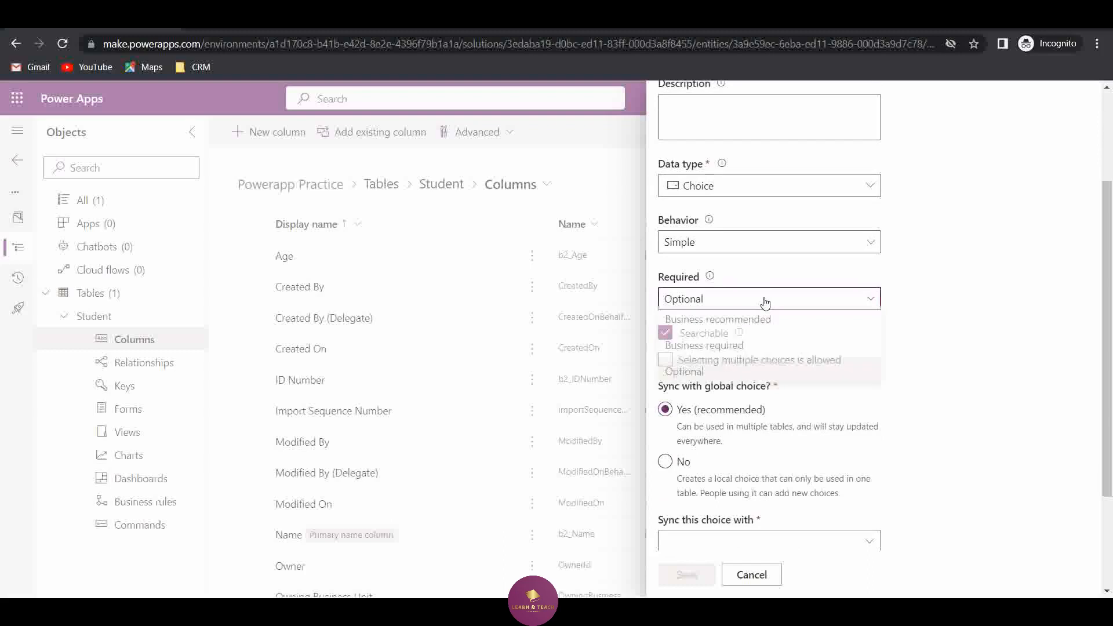
left_click(761, 355)
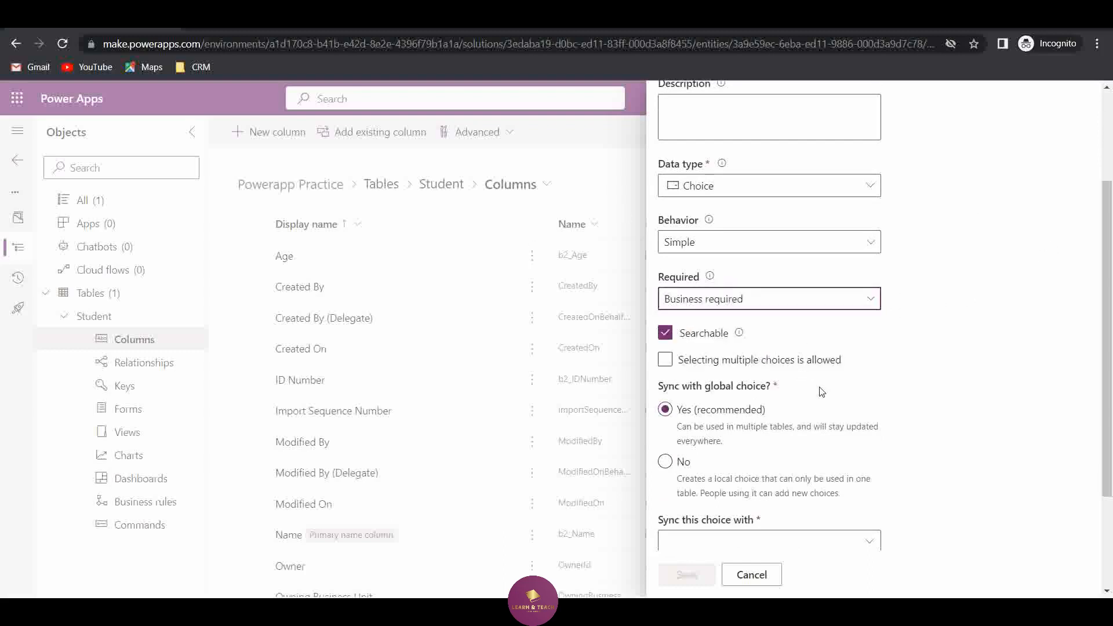
Step: Look through the existing global choices available for syncing the Gender column
scroll(812, 392, "down", 3)
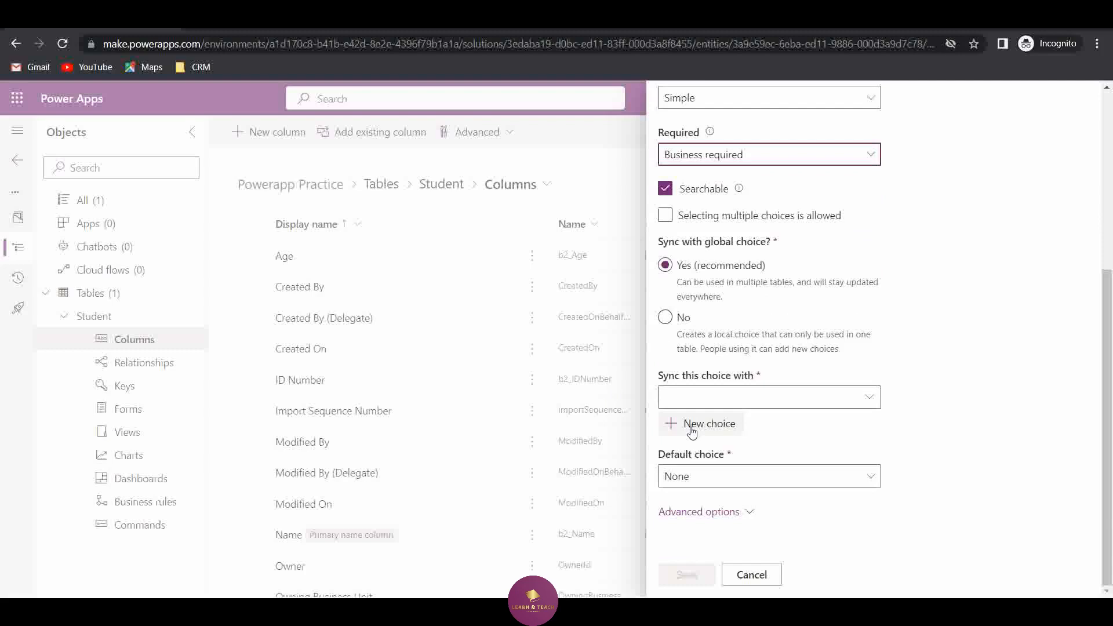
left_click(868, 397)
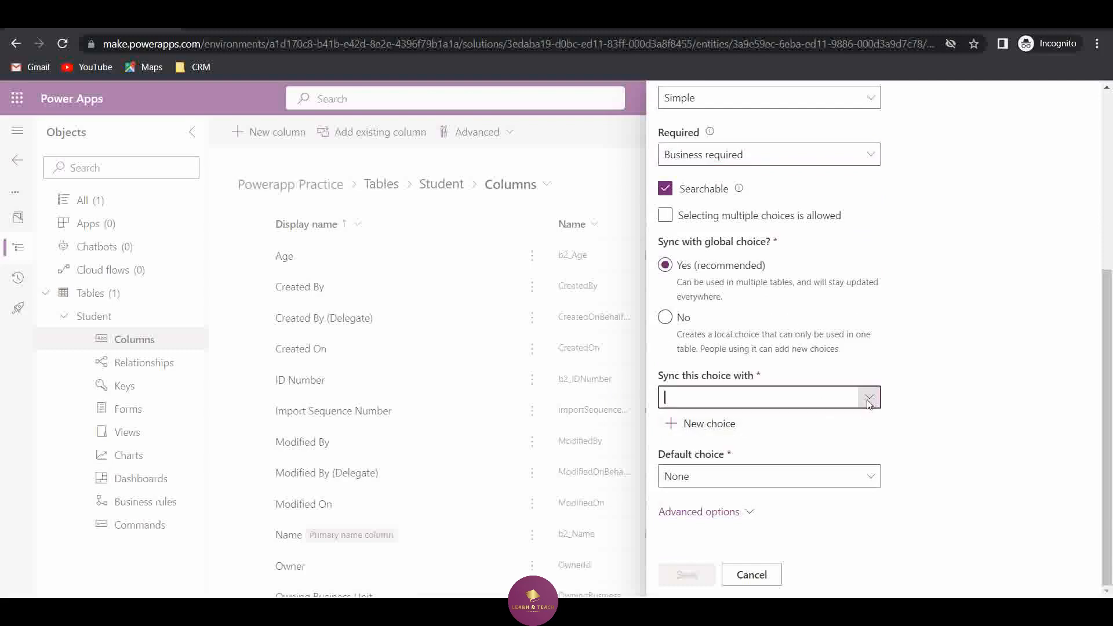
scroll(455, 385, "down", 8)
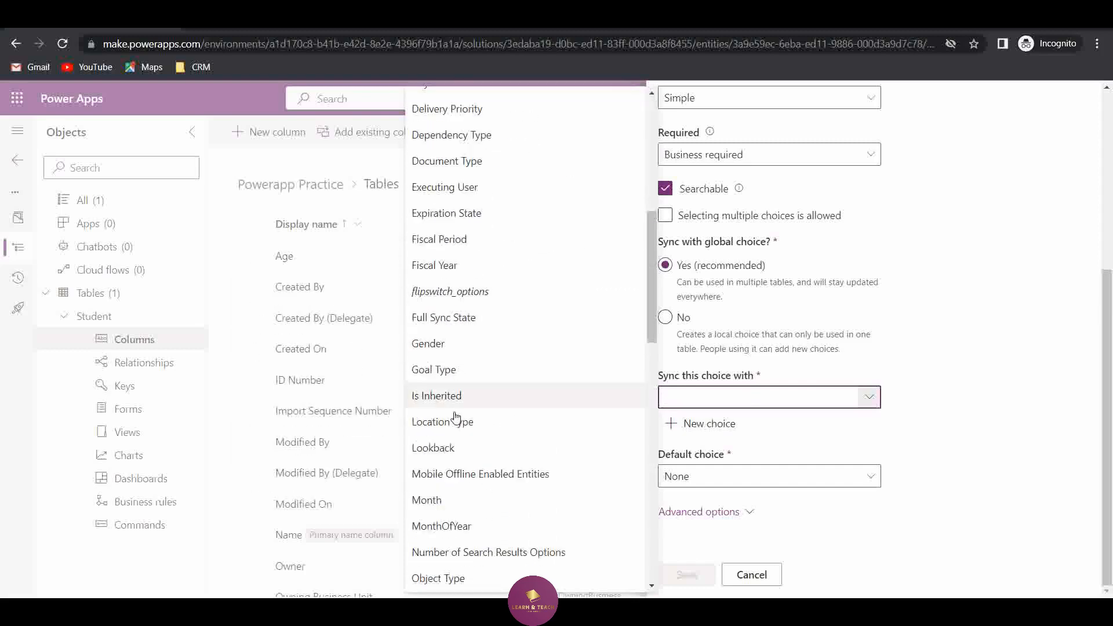
scroll(448, 506, "up", 4)
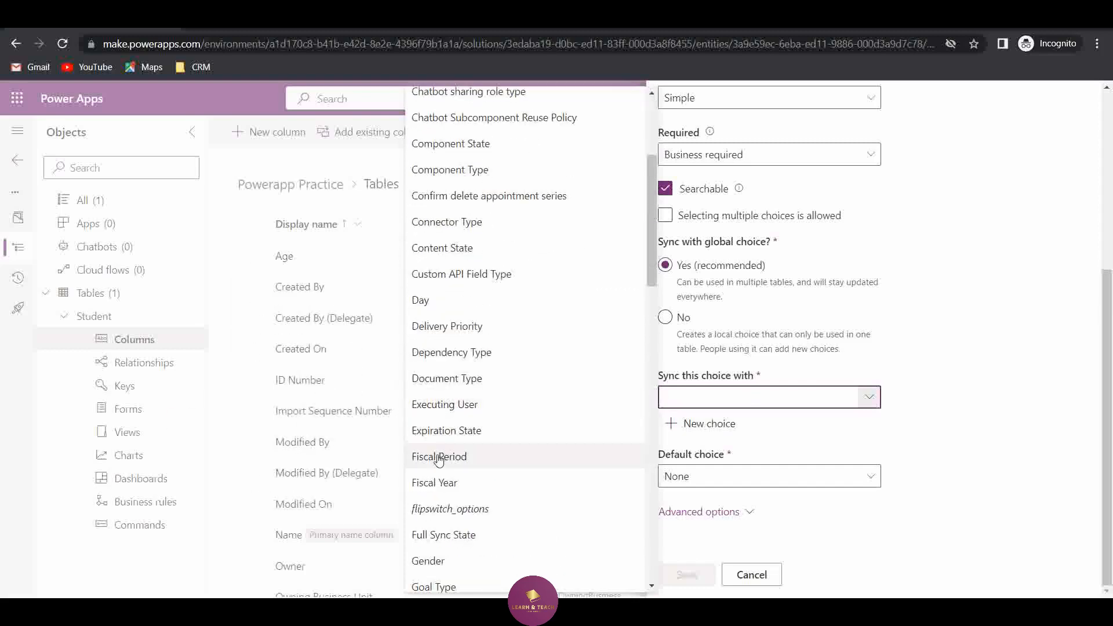
left_click(1045, 360)
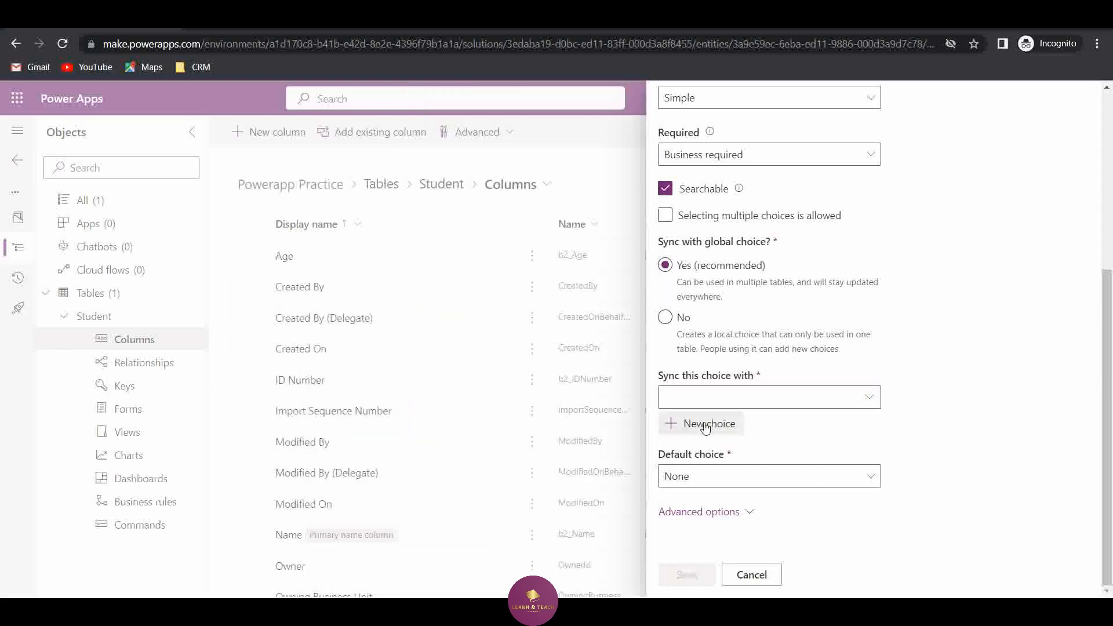
Step: Create a new global choice named Gender with the labels Male and Female, and save it
left_click(706, 425)
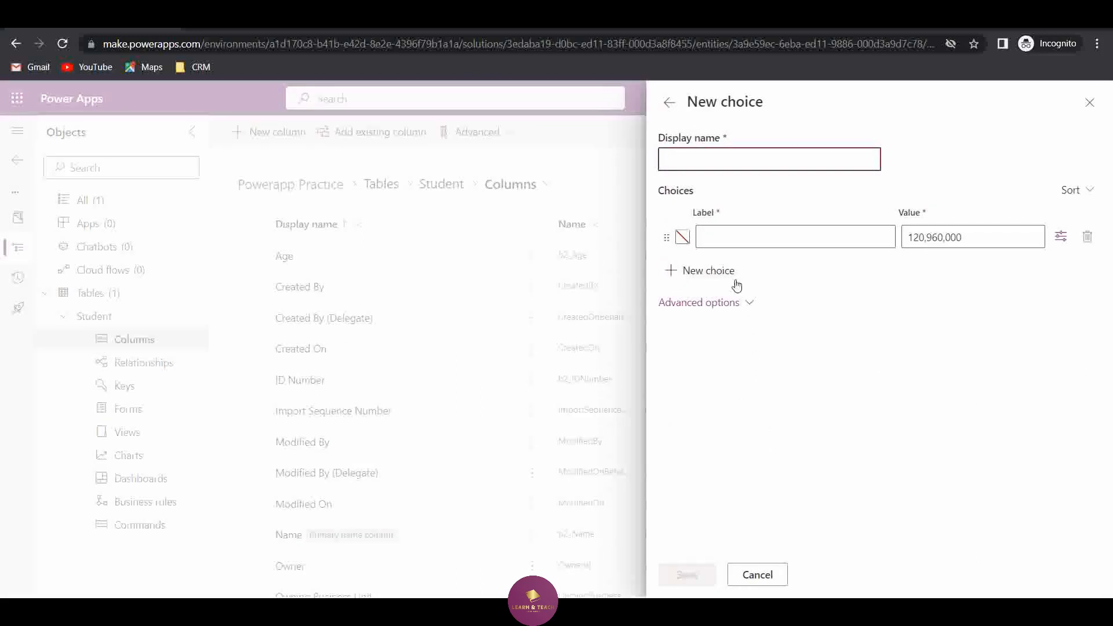
type("Gender")
left_click(772, 236)
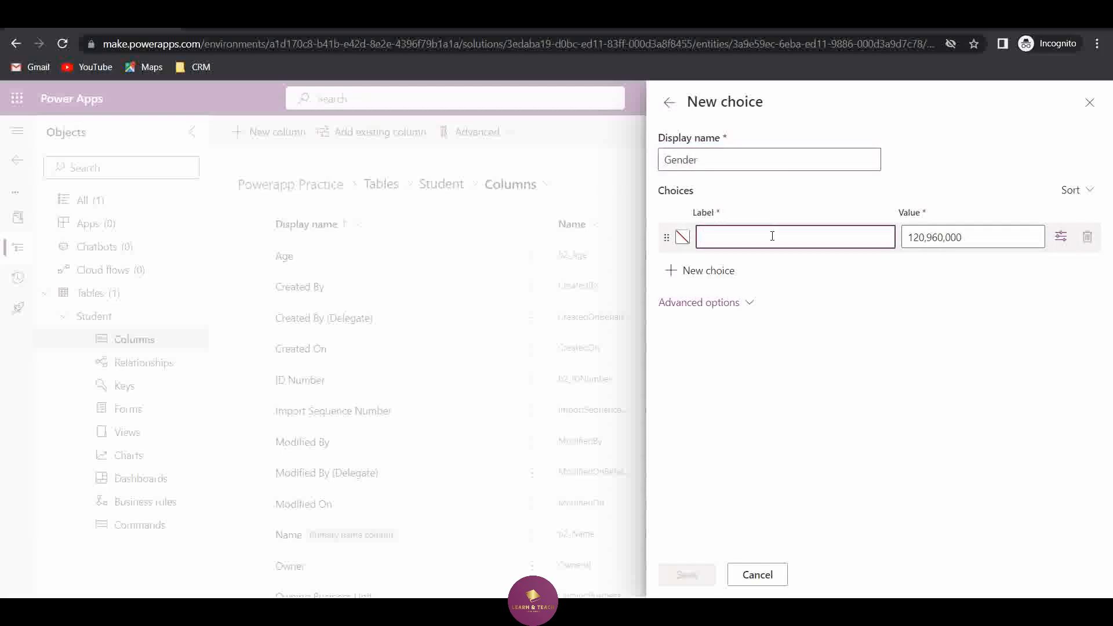
type("Male")
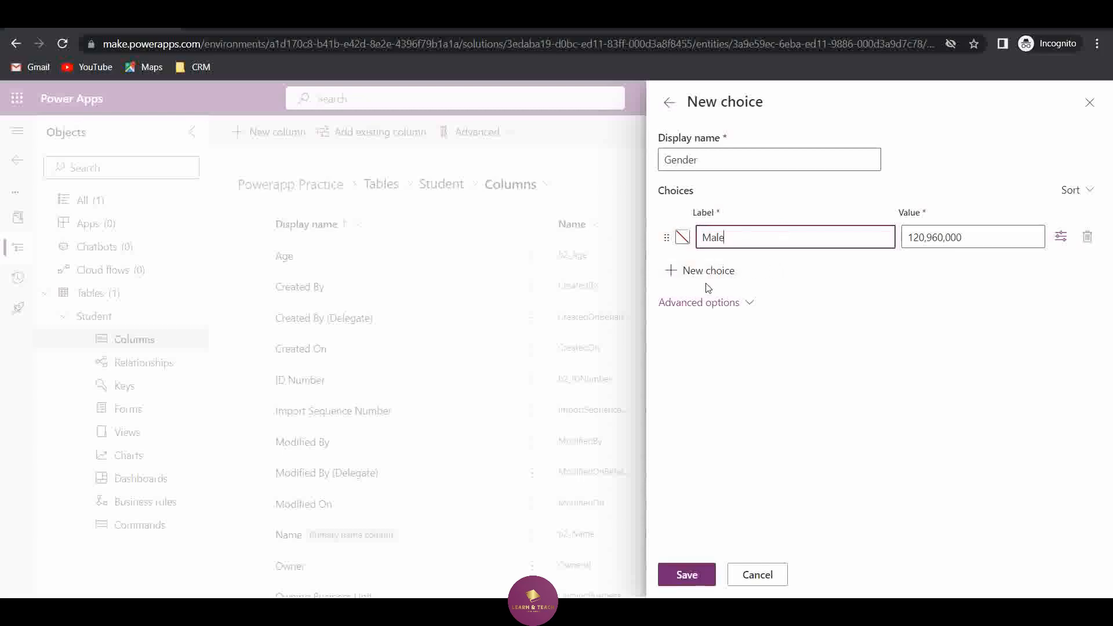
left_click(729, 269)
type("Female")
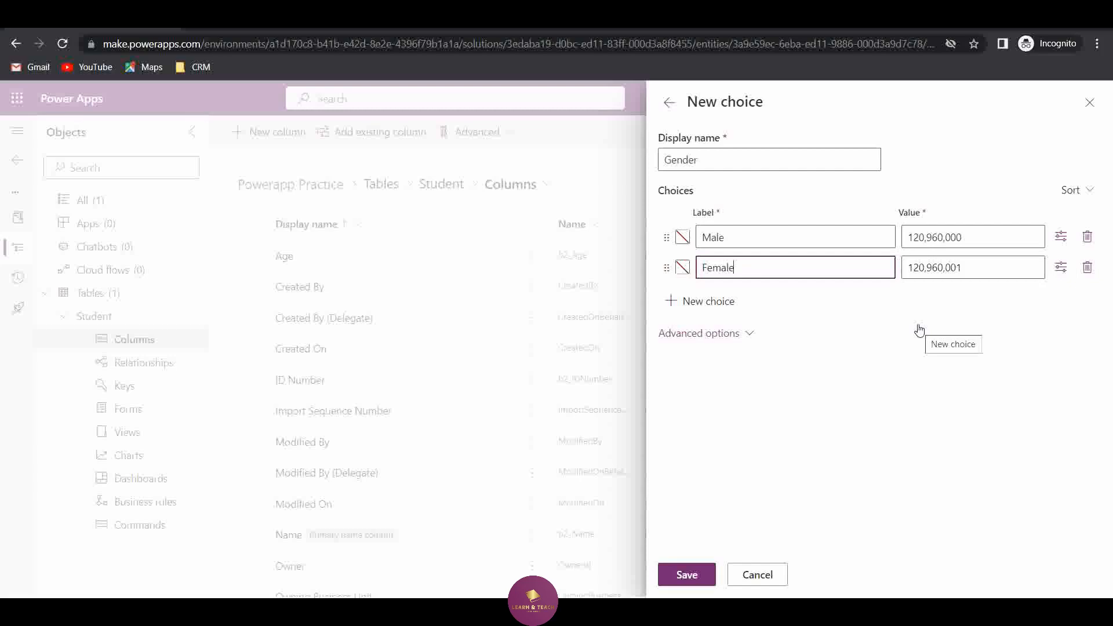
left_click(680, 577)
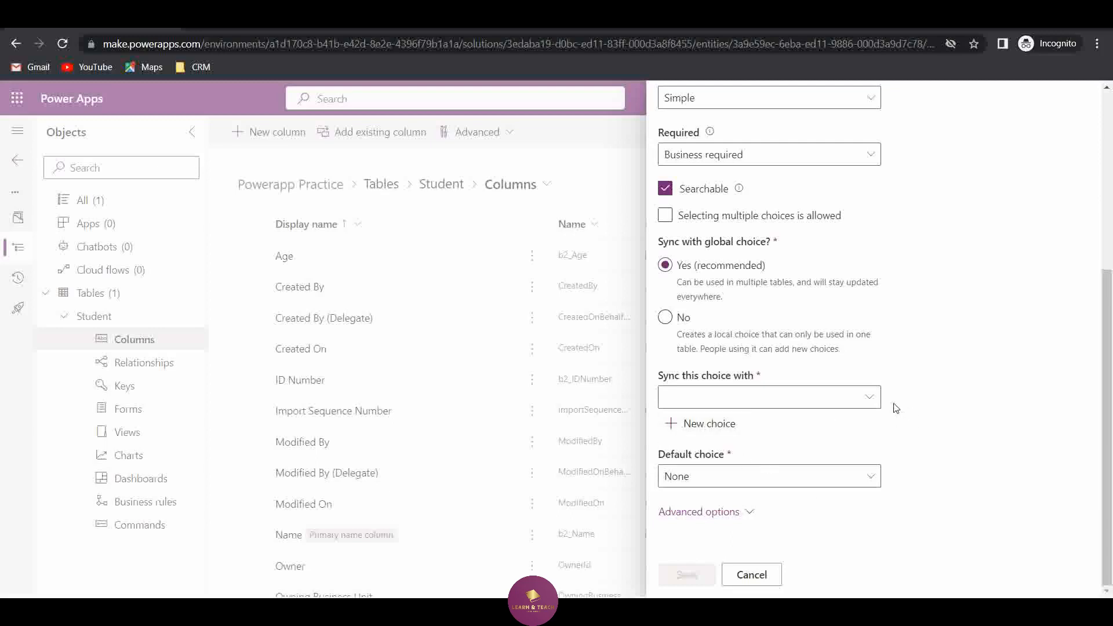
Step: Sync the Gender column with the Gender global choice and save the column
left_click(872, 400)
scroll(479, 422, "down", 10)
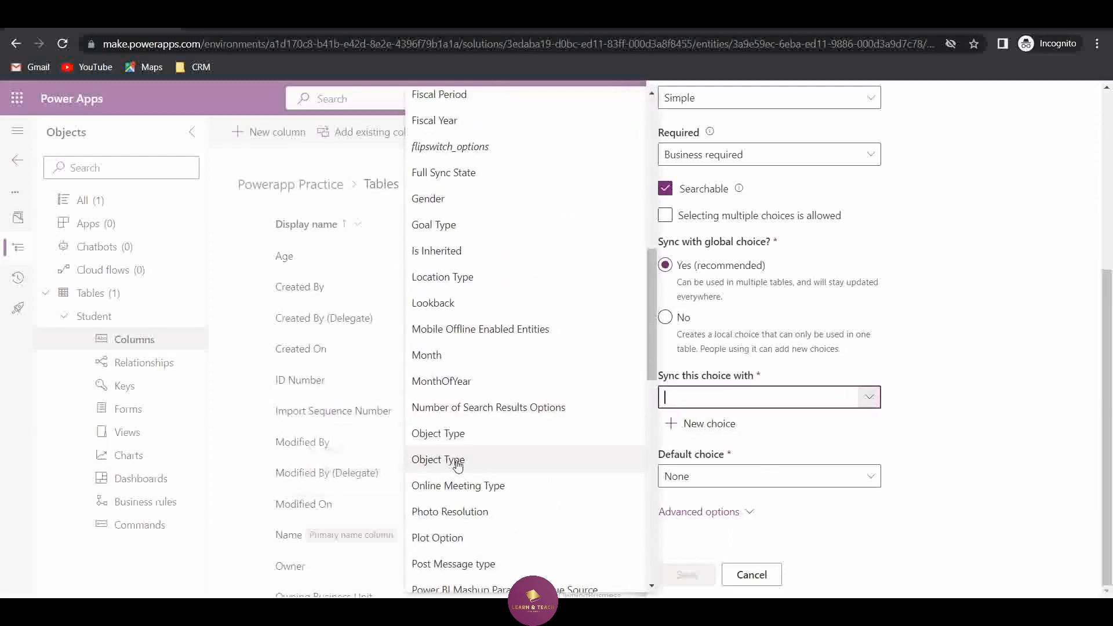
left_click(441, 200)
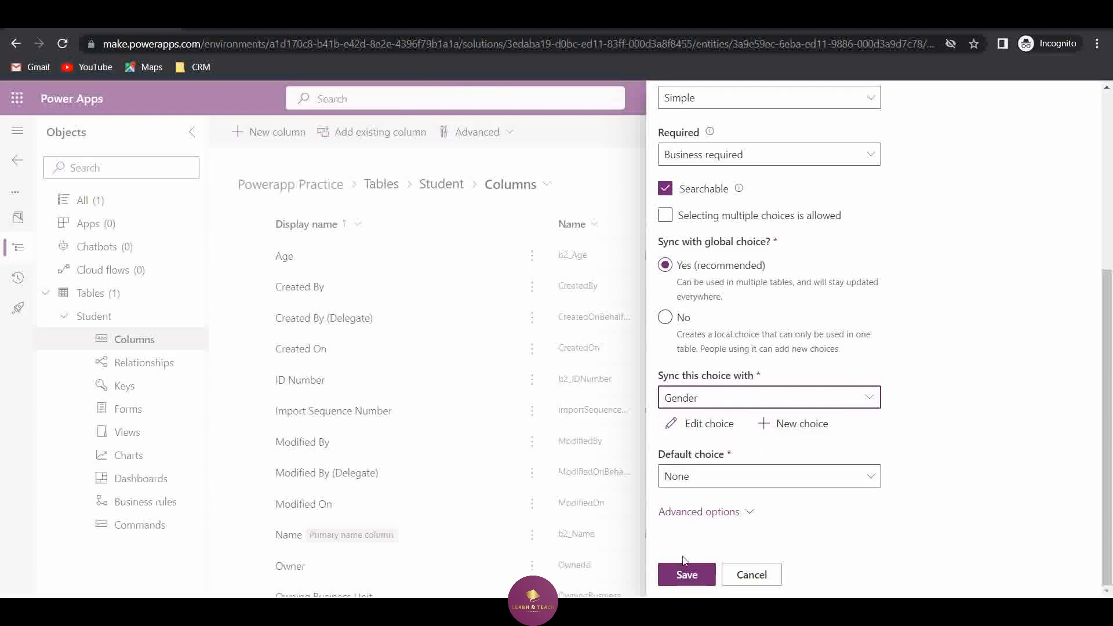
left_click(685, 574)
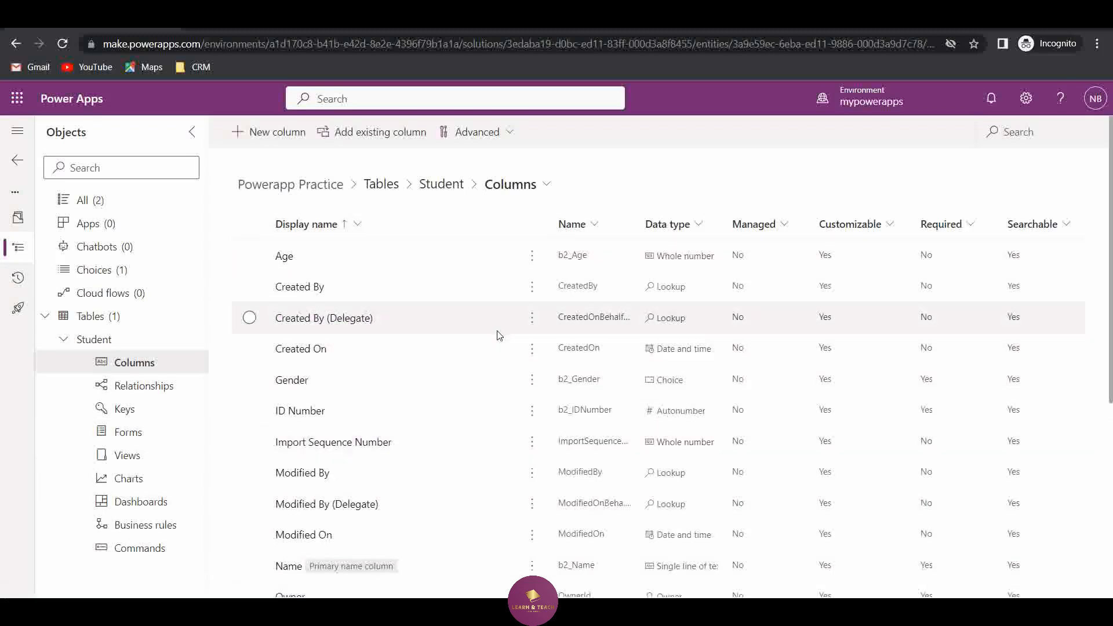
Step: Open the Student table's main Information form and add the Age, Gender and ID Number fields between Name and Owner
left_click(124, 436)
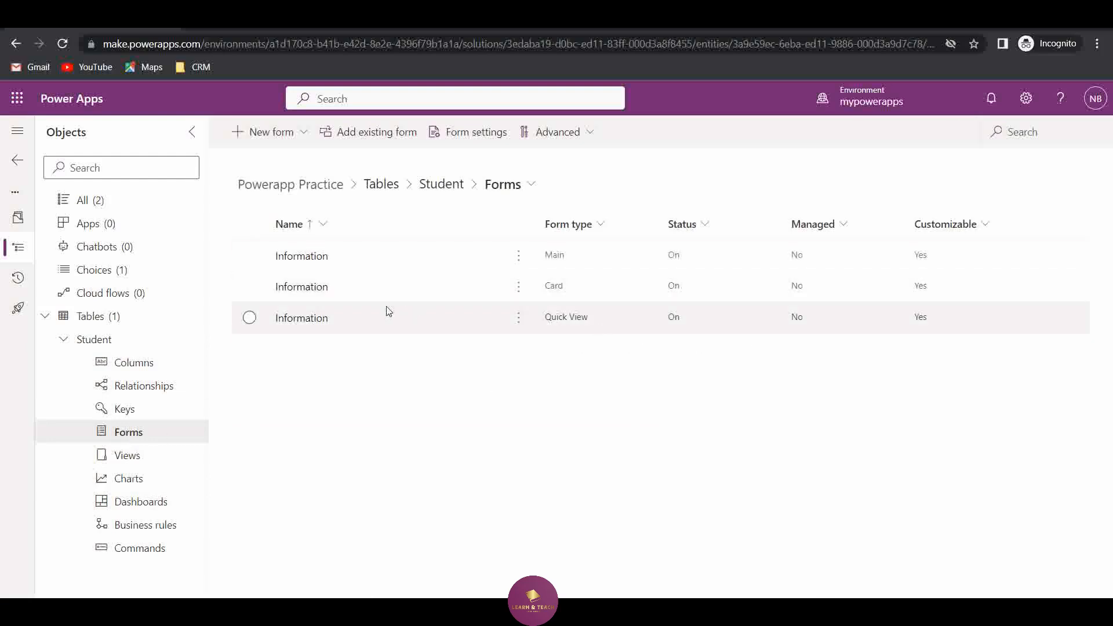
left_click(301, 256)
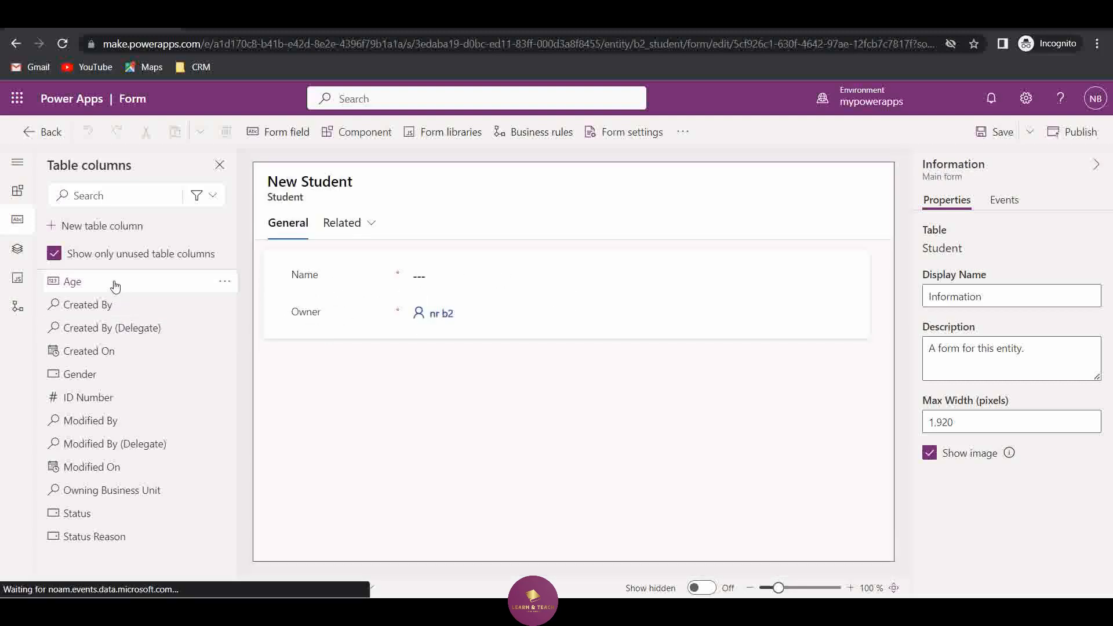
left_click_drag(121, 288, 310, 291)
left_click_drag(126, 289, 293, 291)
left_click_drag(91, 352, 331, 330)
left_click_drag(126, 350, 343, 329)
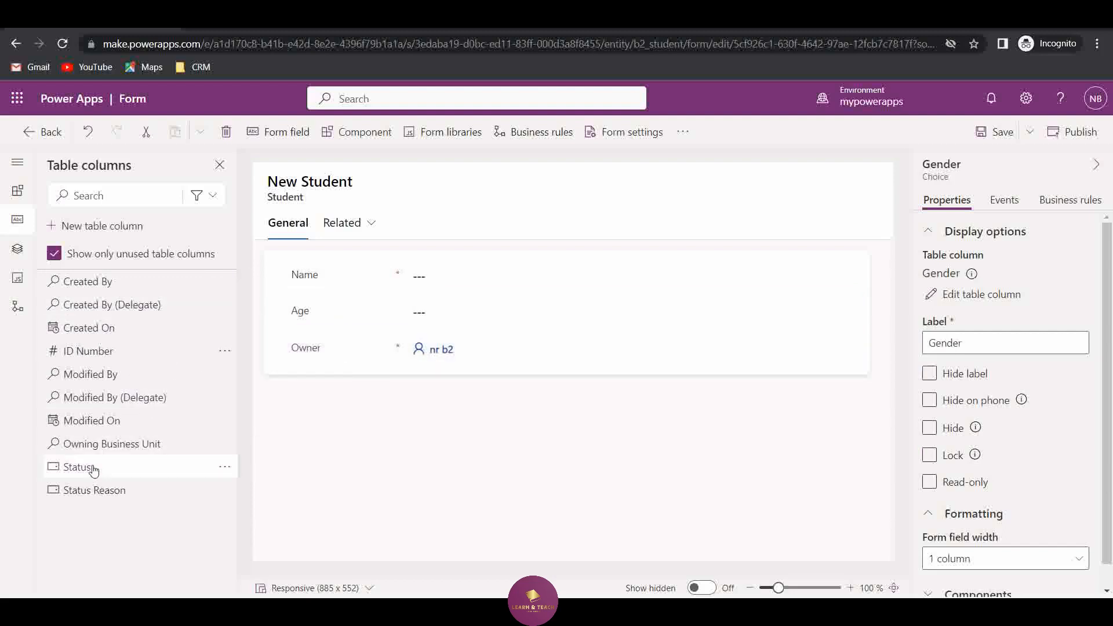
left_click_drag(127, 363, 333, 365)
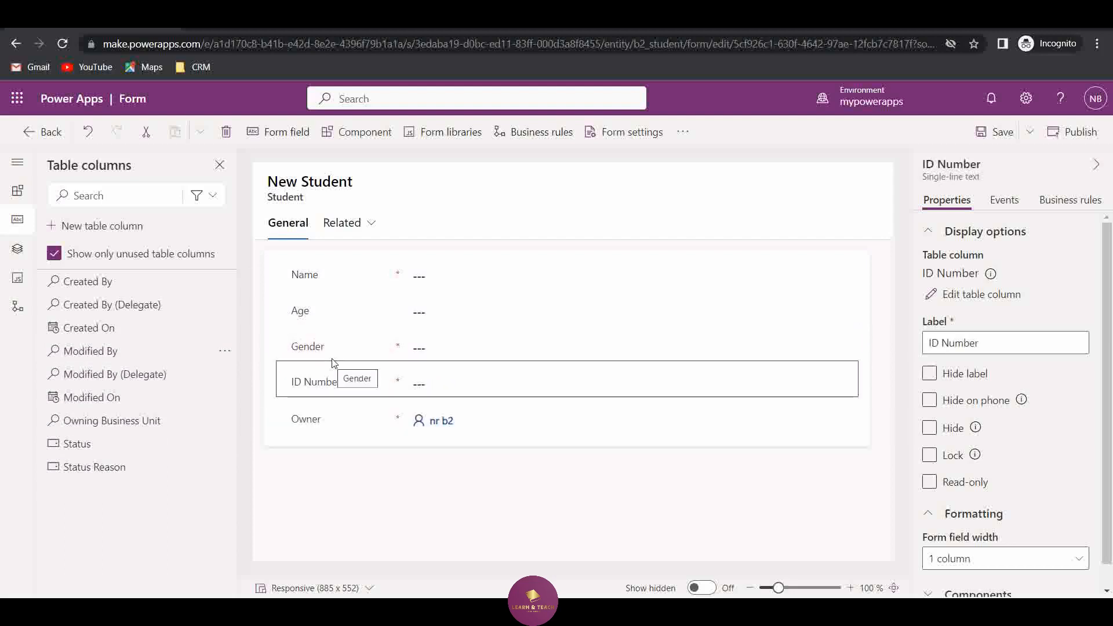
Step: Save and publish the Student main form, and return to the table's forms list
left_click(491, 540)
left_click(992, 132)
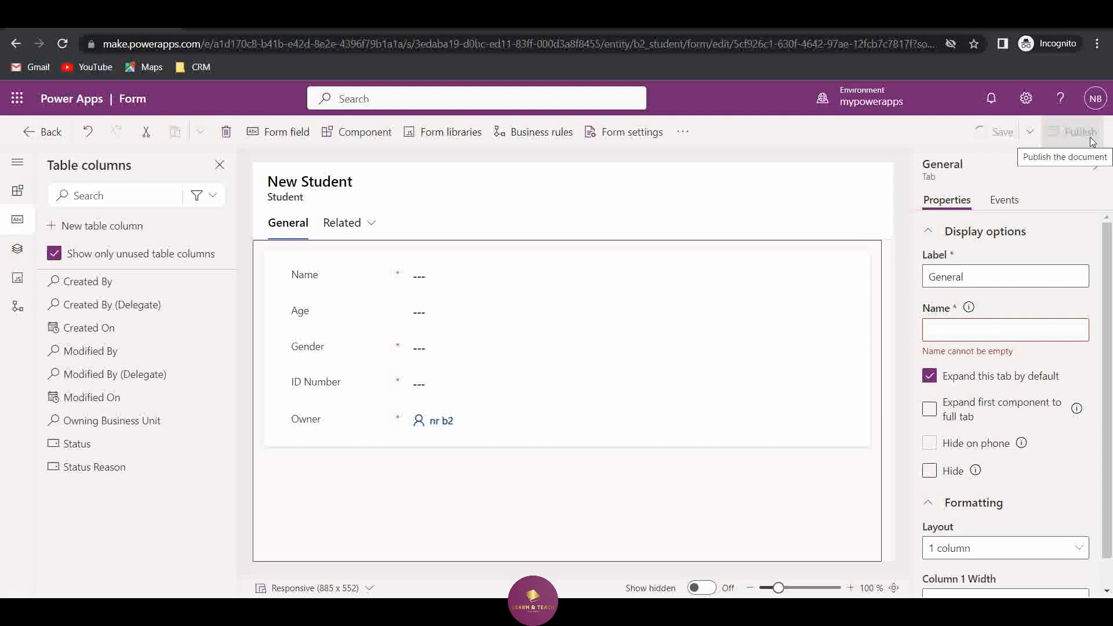
left_click(1091, 141)
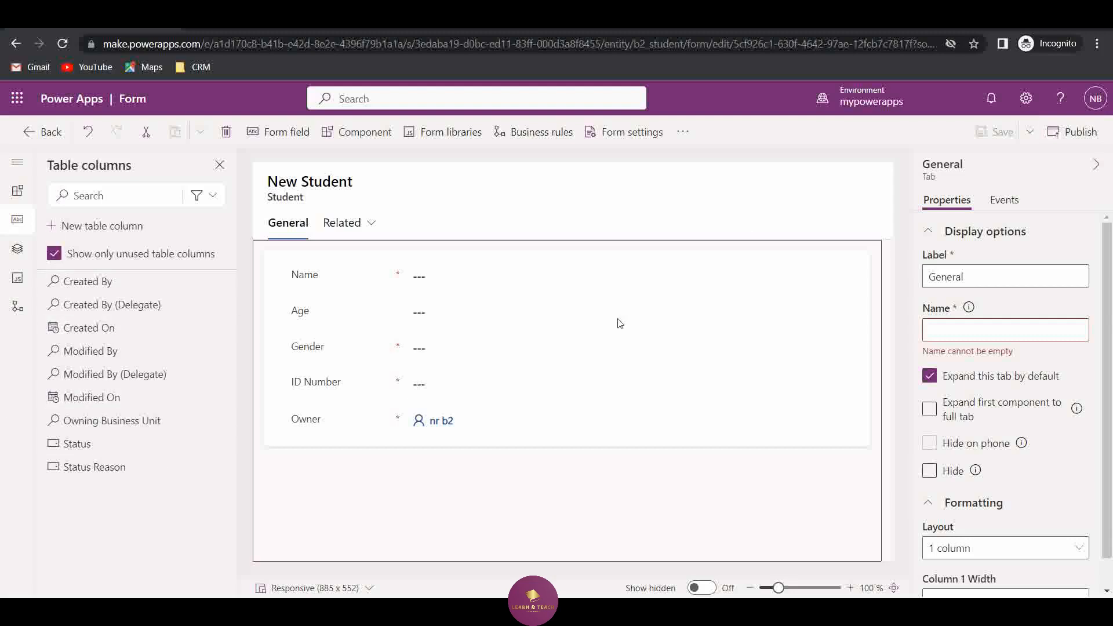
left_click(39, 133)
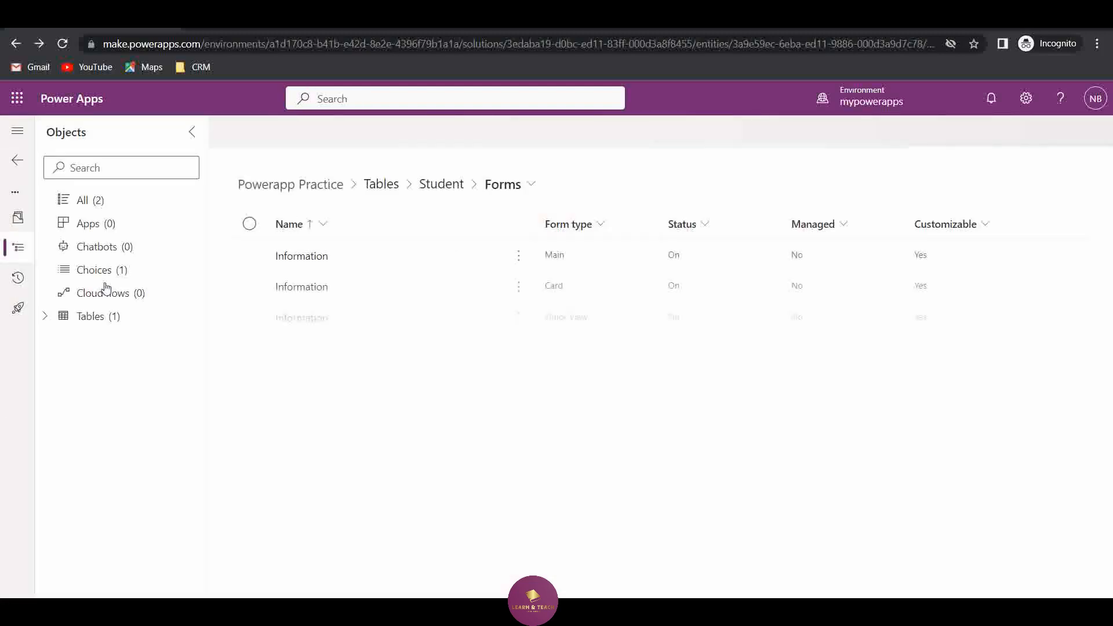
Step: Open the Student table's Active Students view for editing
left_click(439, 185)
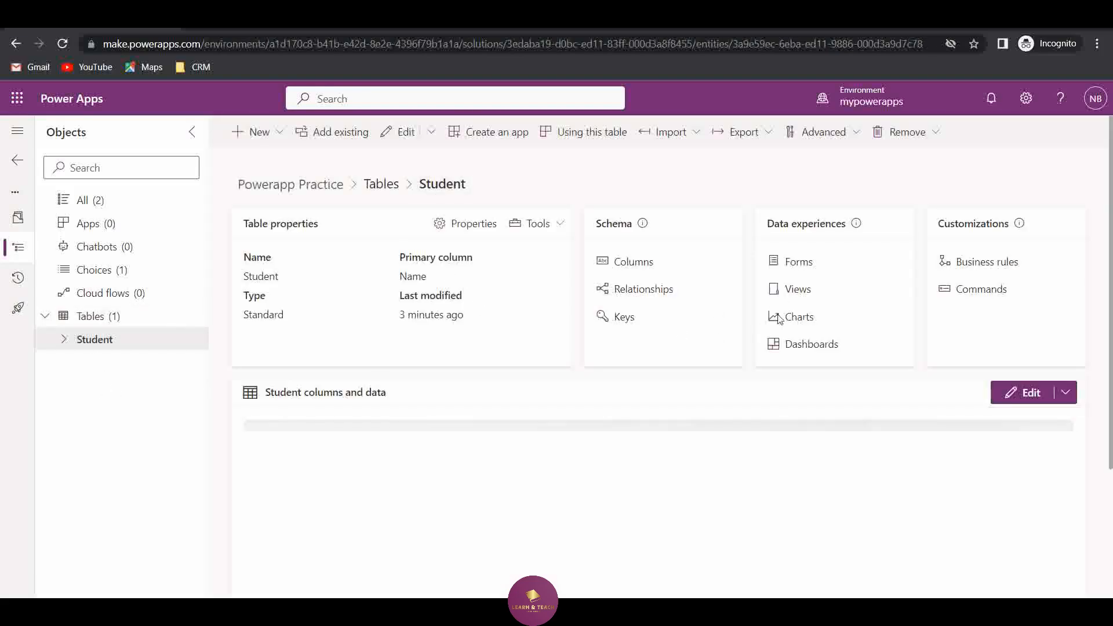
left_click(791, 291)
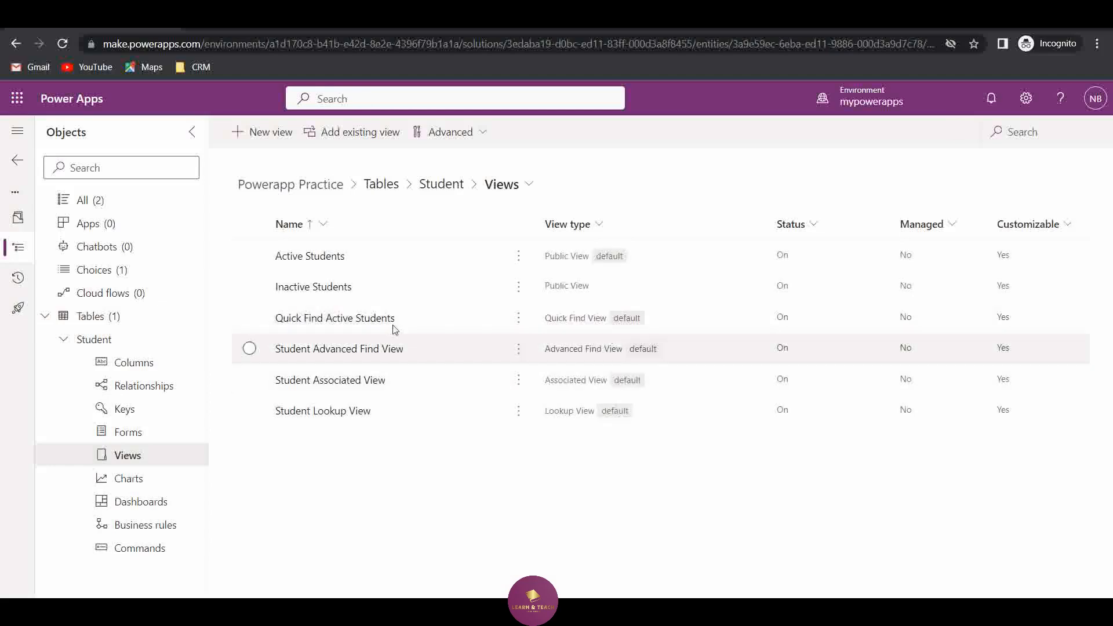
left_click(316, 257)
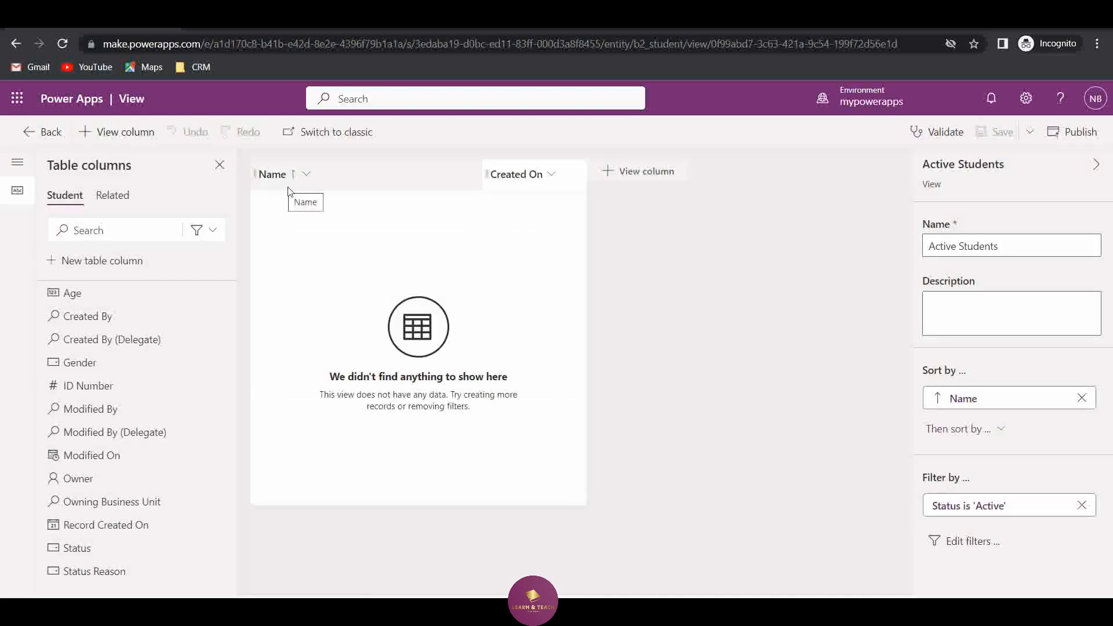
left_click(529, 174)
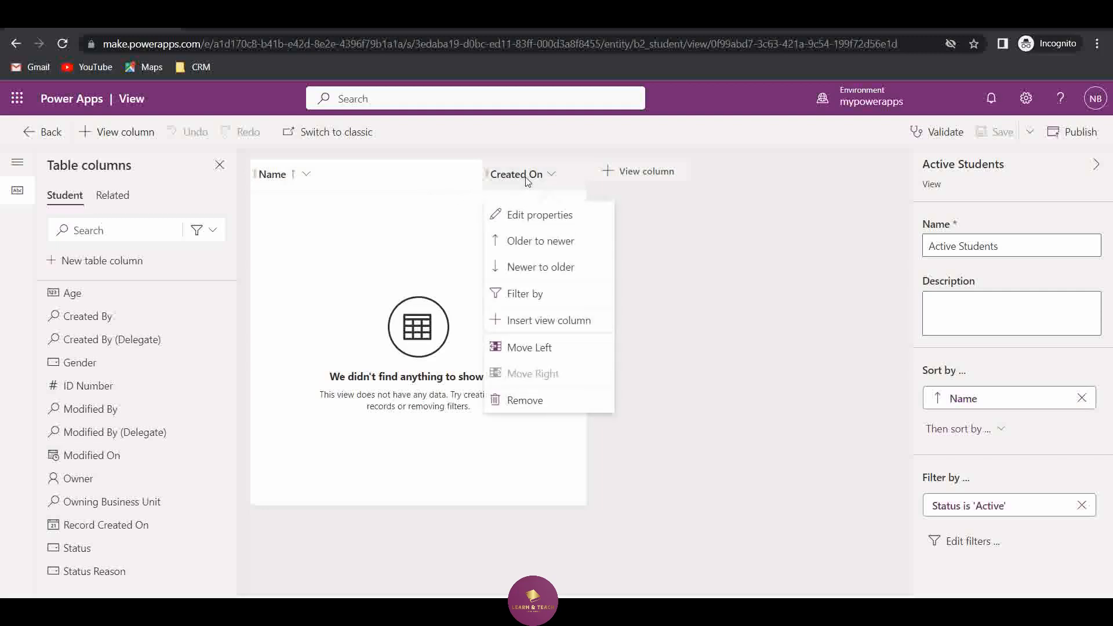
left_click(736, 271)
left_click(320, 182)
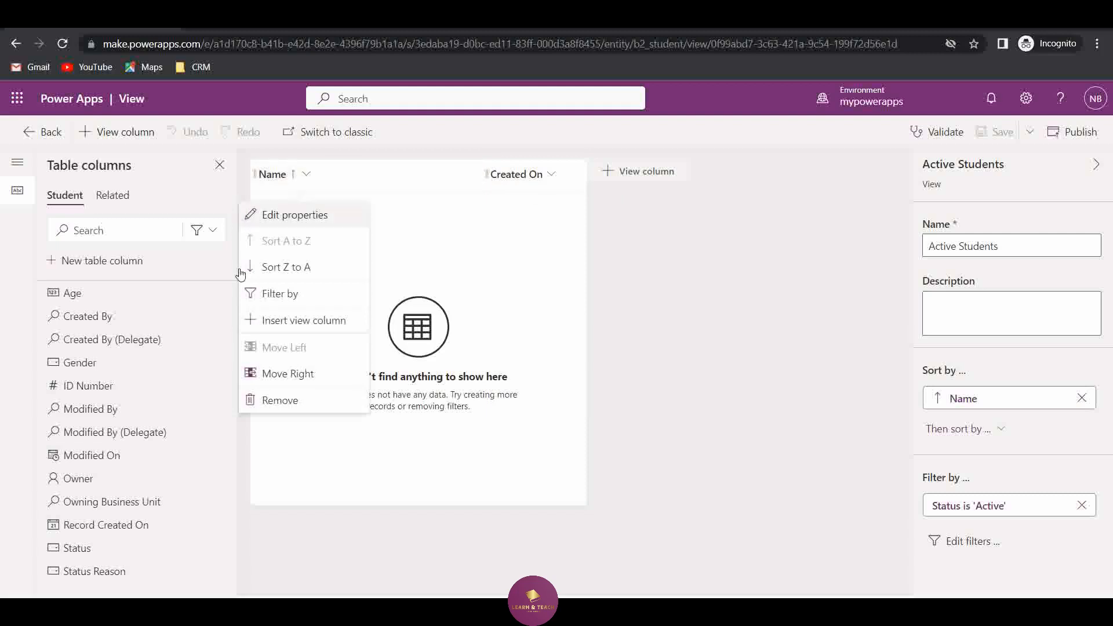
left_click(417, 487)
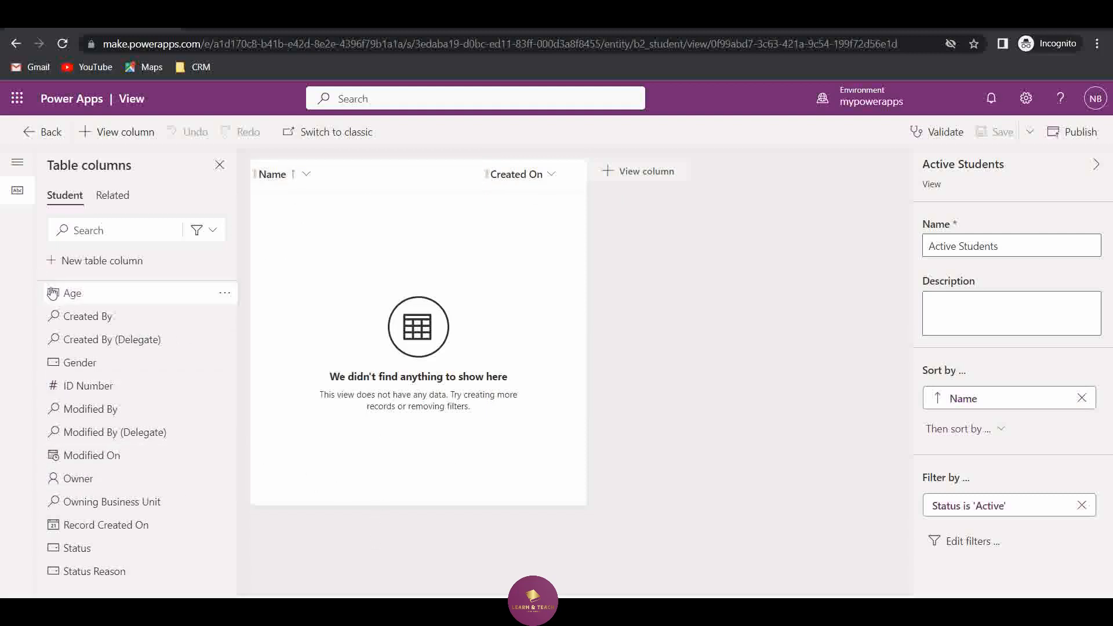
Step: Insert the ID Number, Gender and Age columns between Name and Created On in the view, save and publish it, and leave the editor
left_click_drag(107, 294, 461, 175)
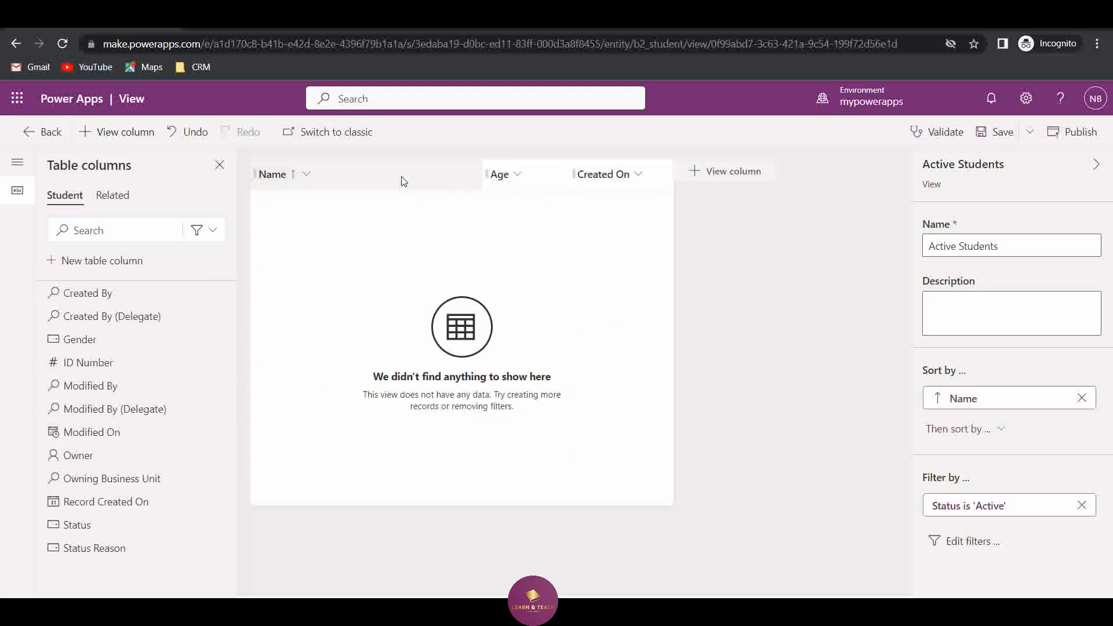
left_click_drag(144, 345, 500, 172)
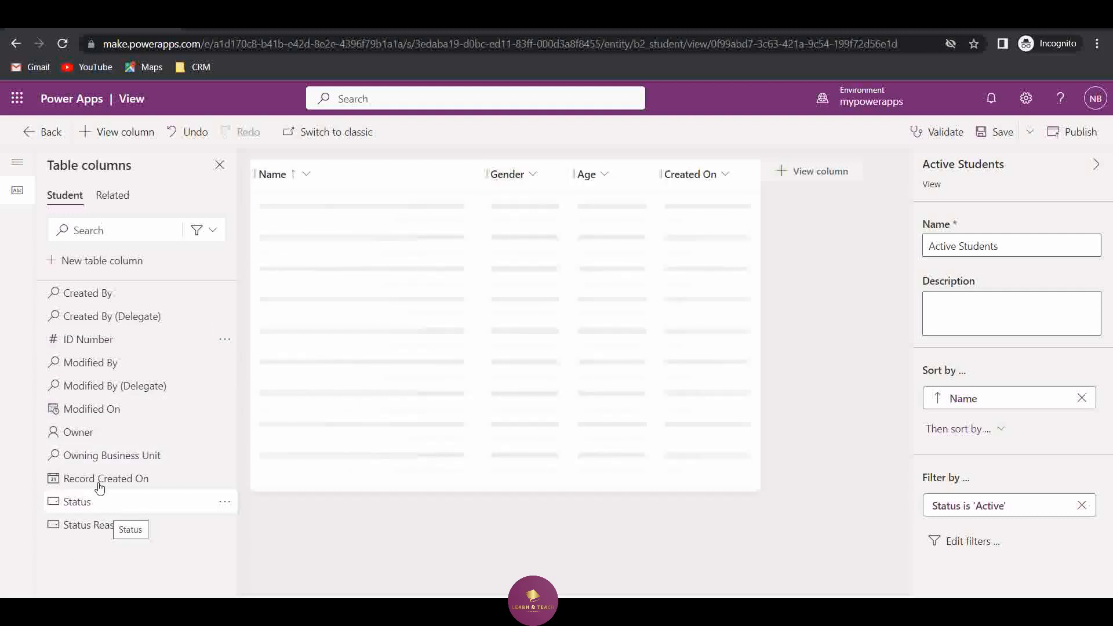
mouse_move(100, 351)
left_mouse_down()
mouse_move(113, 355)
mouse_move(340, 169)
mouse_move(393, 174)
left_mouse_up()
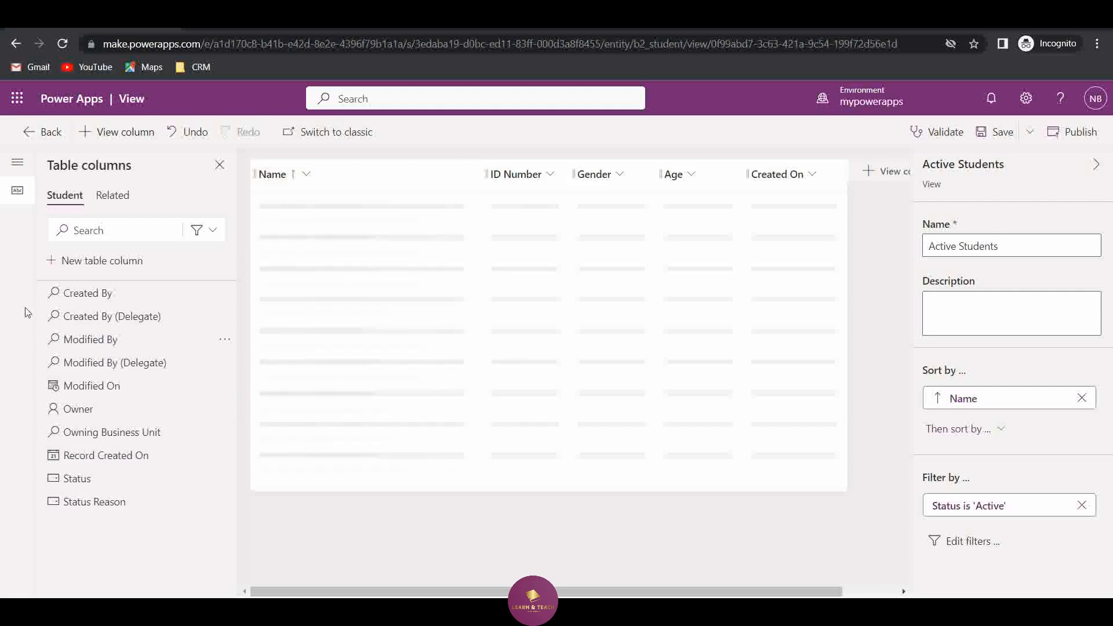
left_click(998, 133)
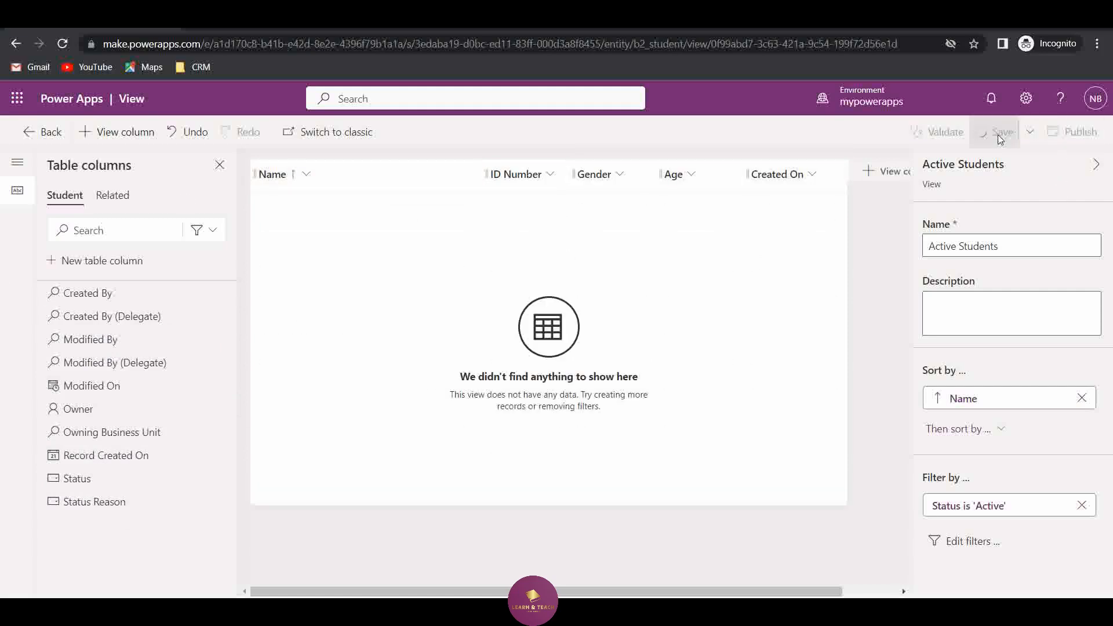
left_click(1082, 133)
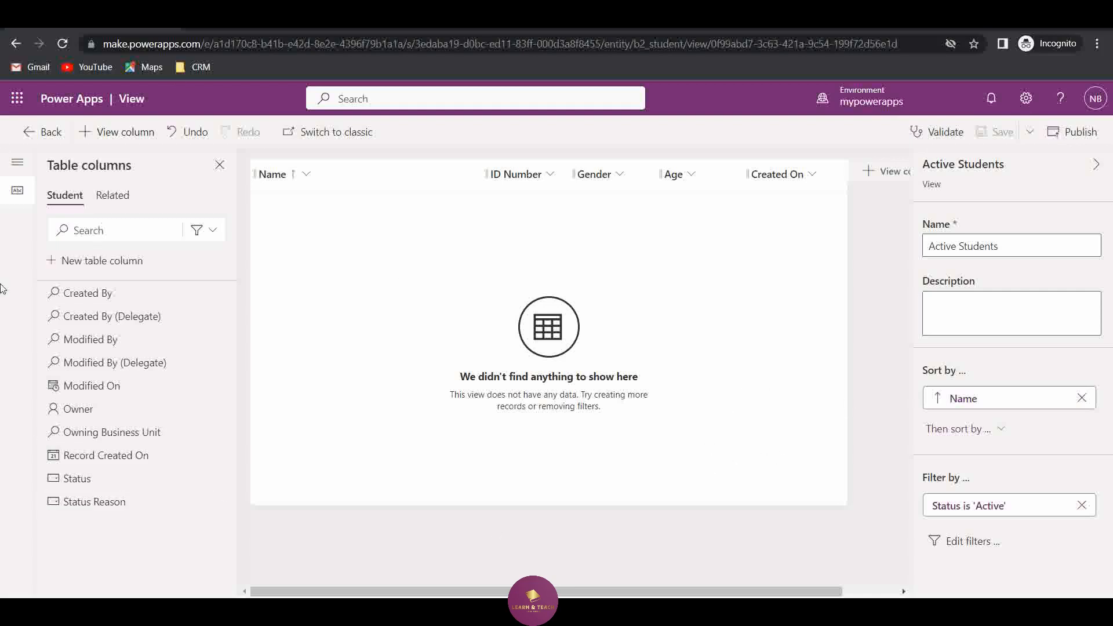
left_click(27, 133)
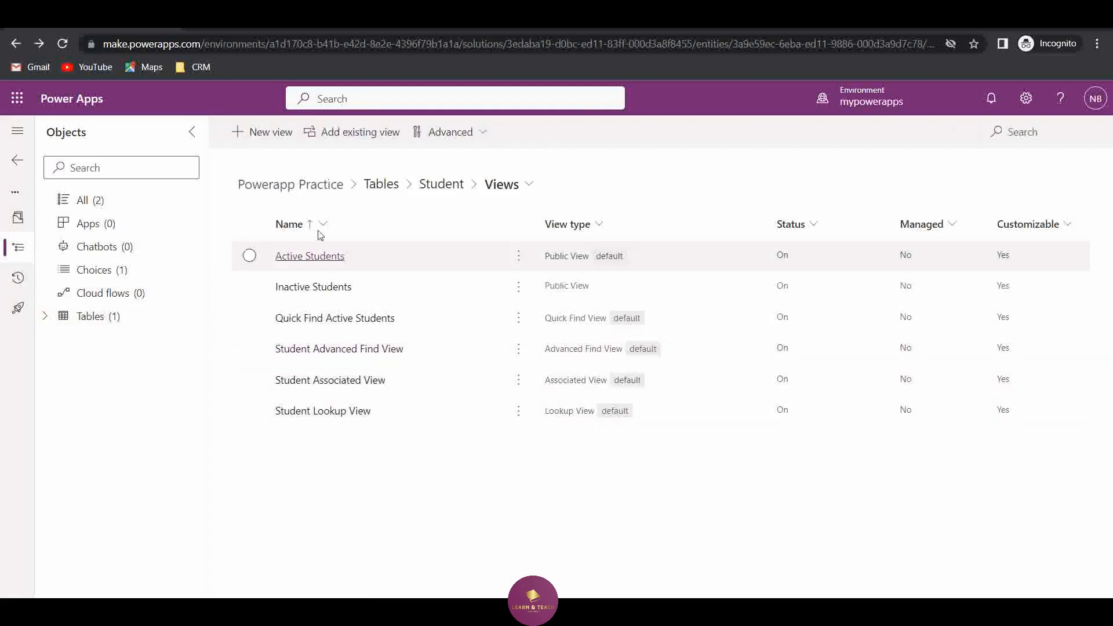
Step: In the Student table's data grid, hide the Student column and show the Age, Gender and ID Number columns
left_click(447, 193)
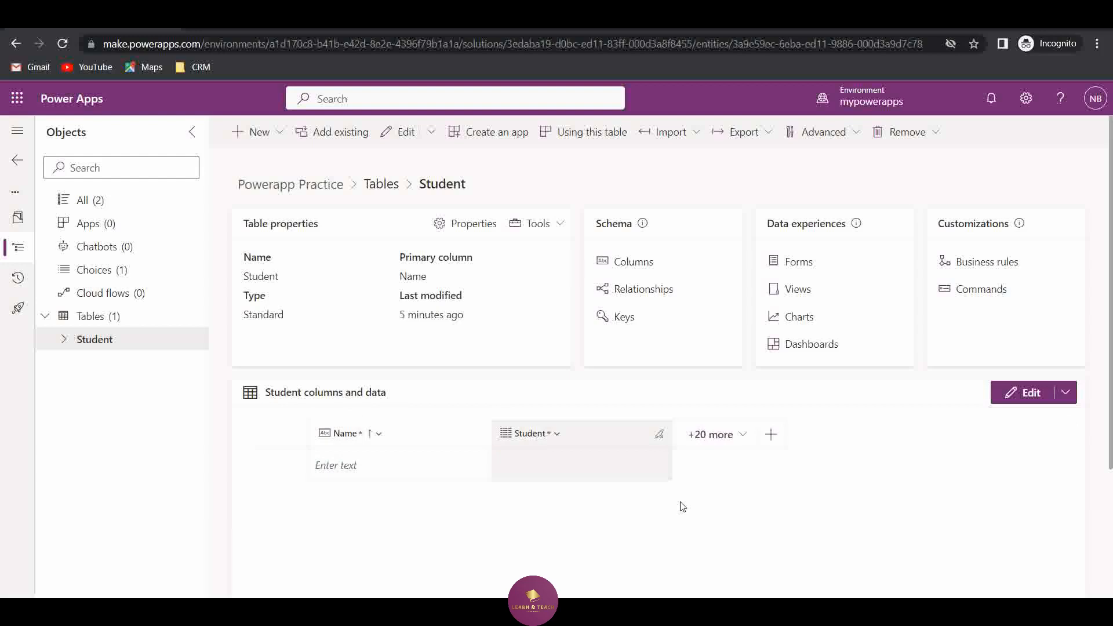
left_click(742, 436)
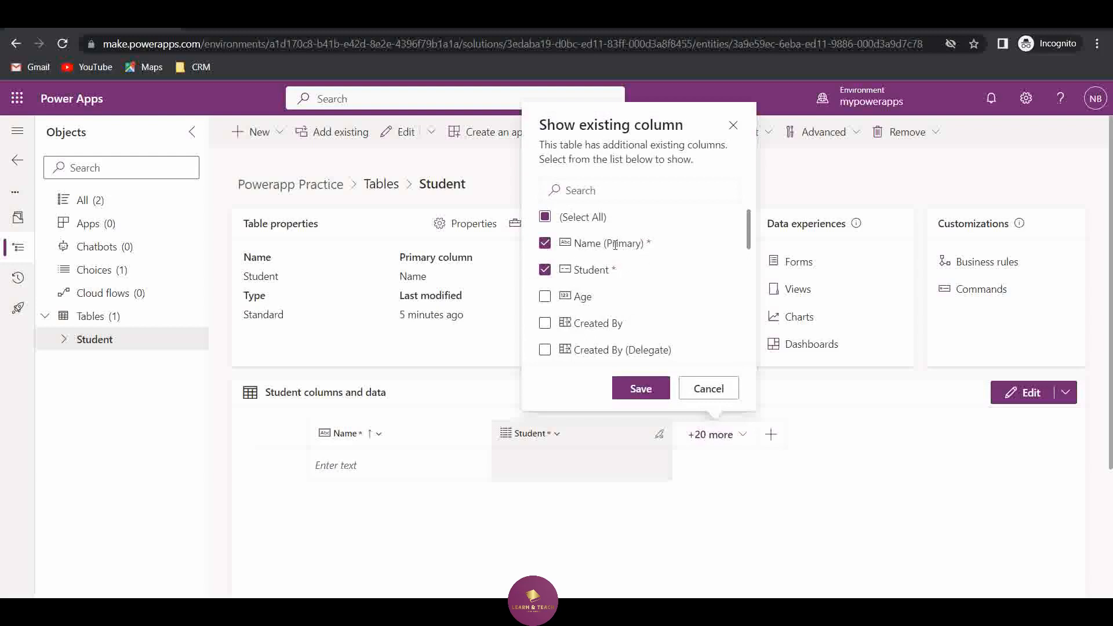
left_click(544, 270)
left_click(545, 296)
scroll(549, 324, "down", 3)
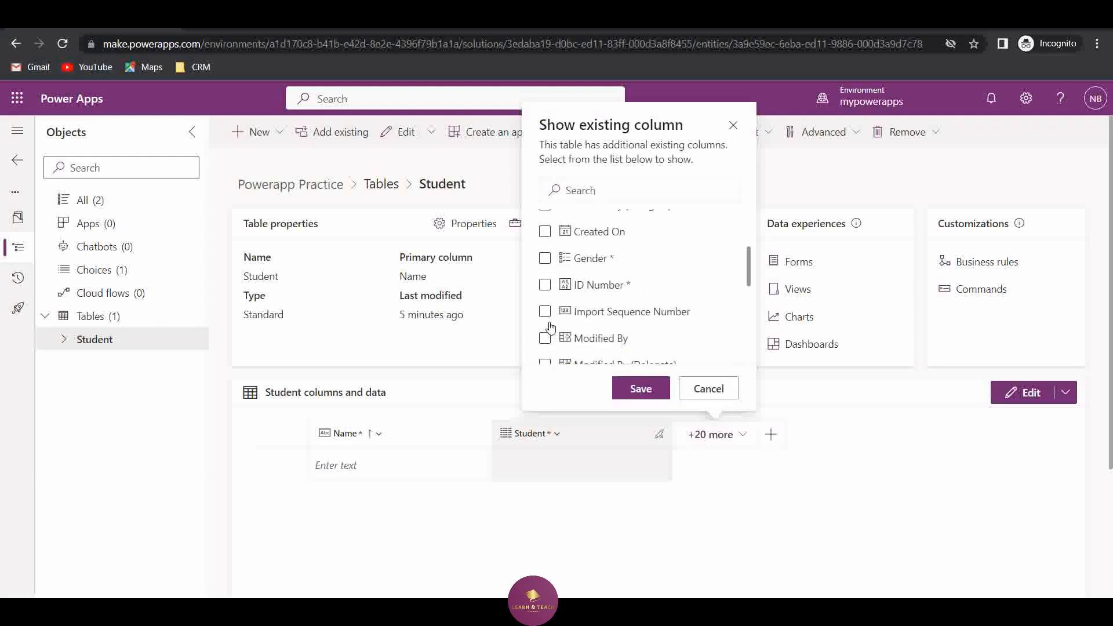
left_click(545, 259)
left_click(639, 389)
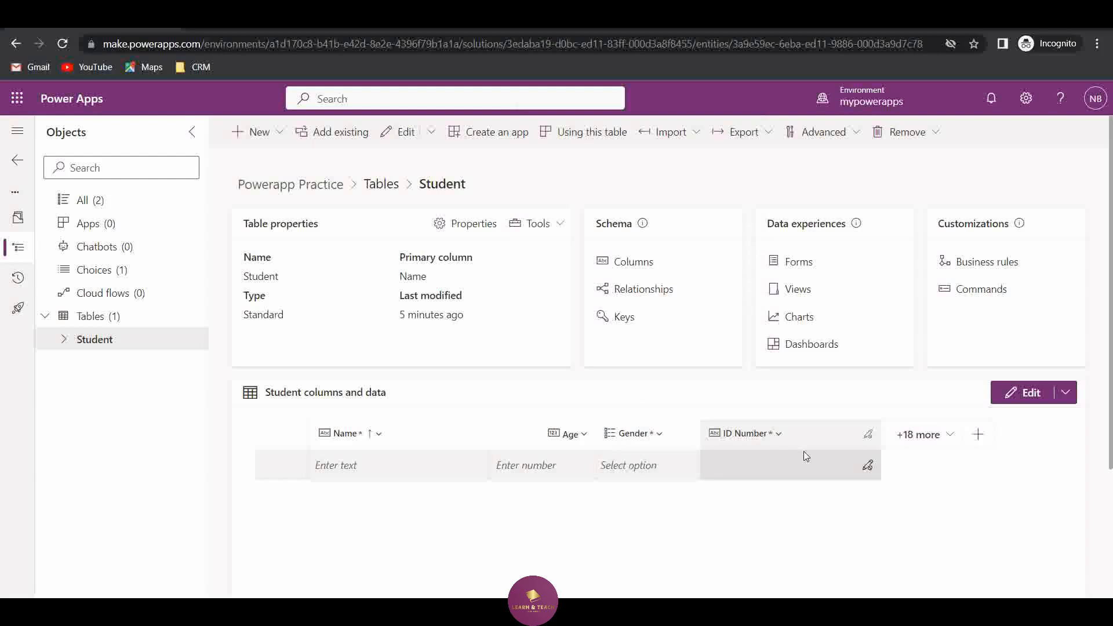
Step: Switch to File Explorer and open the Students Excel workbook from the Powerapps(PI-100) folder
left_click(380, 463)
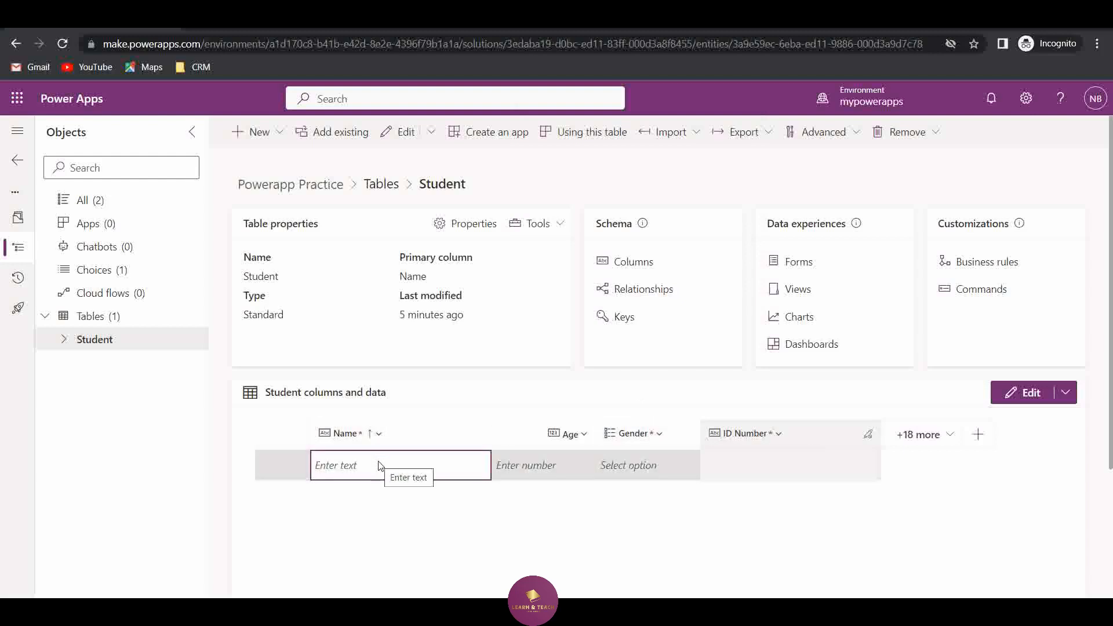
left_click(377, 465)
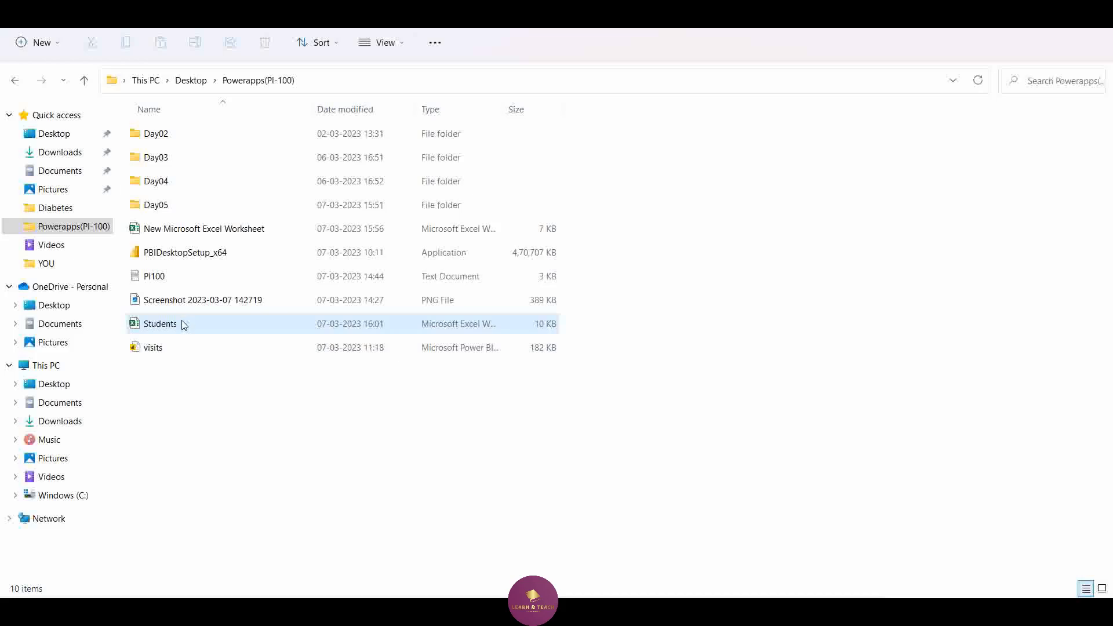
double_click(161, 323)
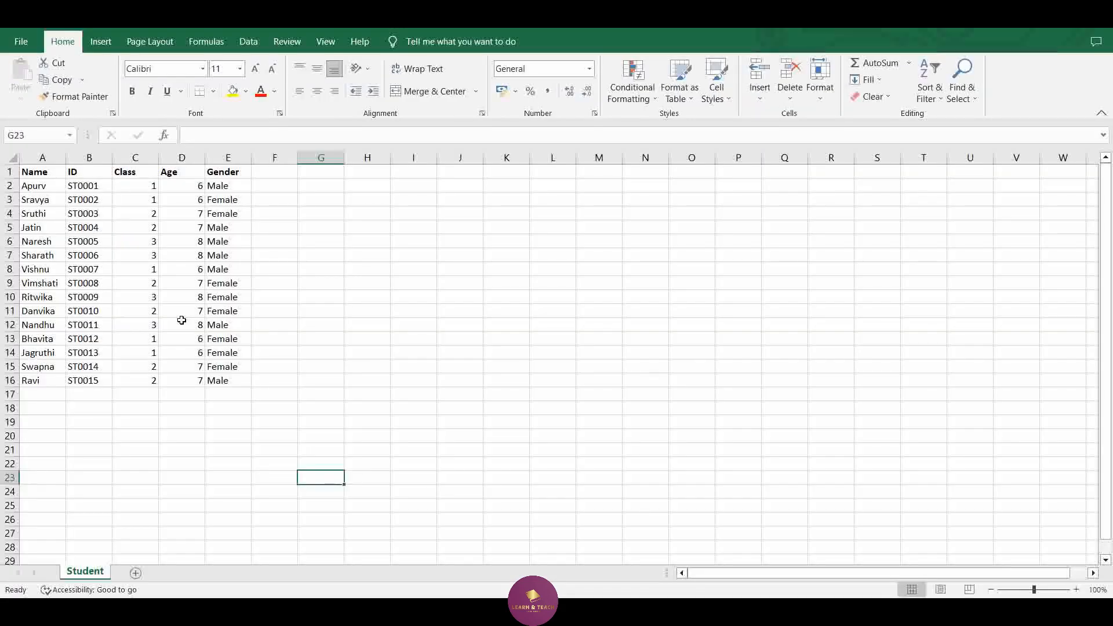
Step: Insert a hyphen after the ST prefix in every student ID in cells B2 to B16
left_click(73, 187)
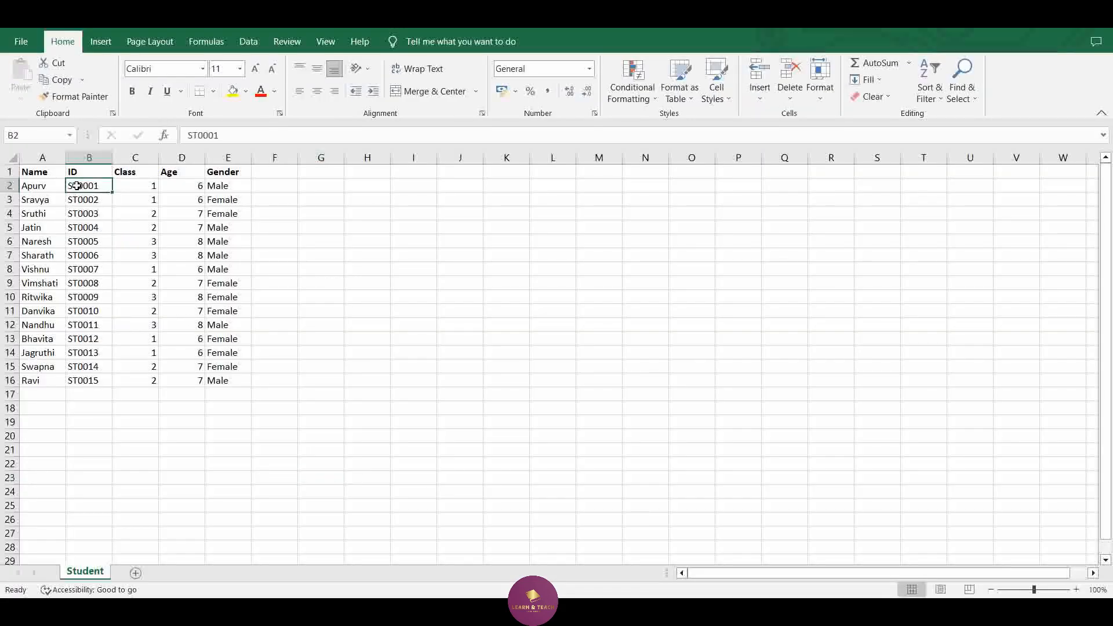
left_click(200, 138)
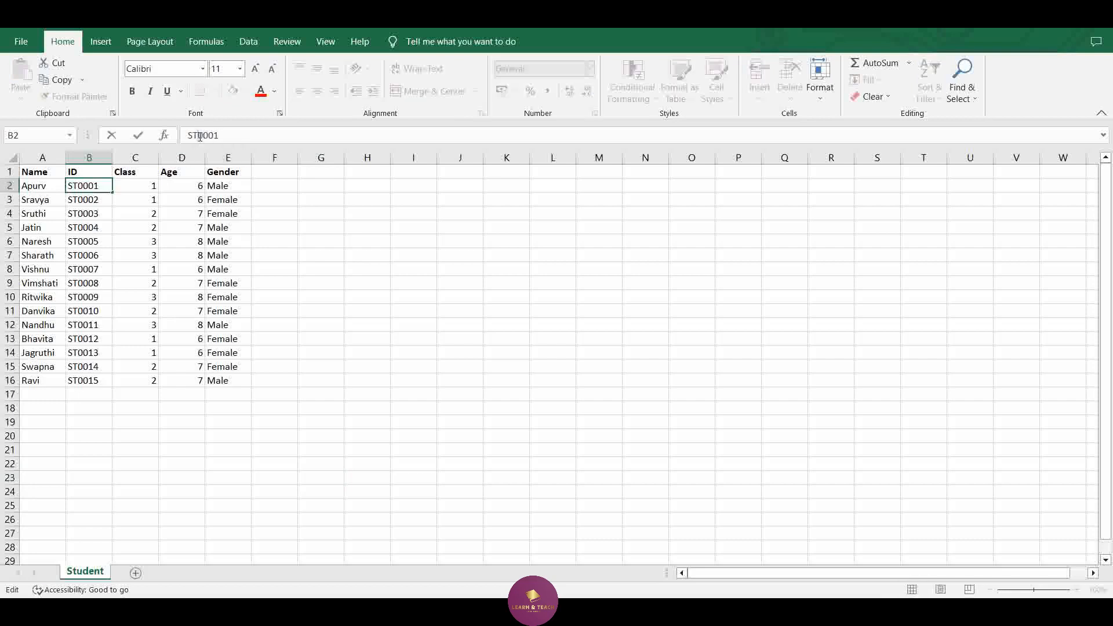
type("-")
left_click(87, 201)
left_click(201, 136)
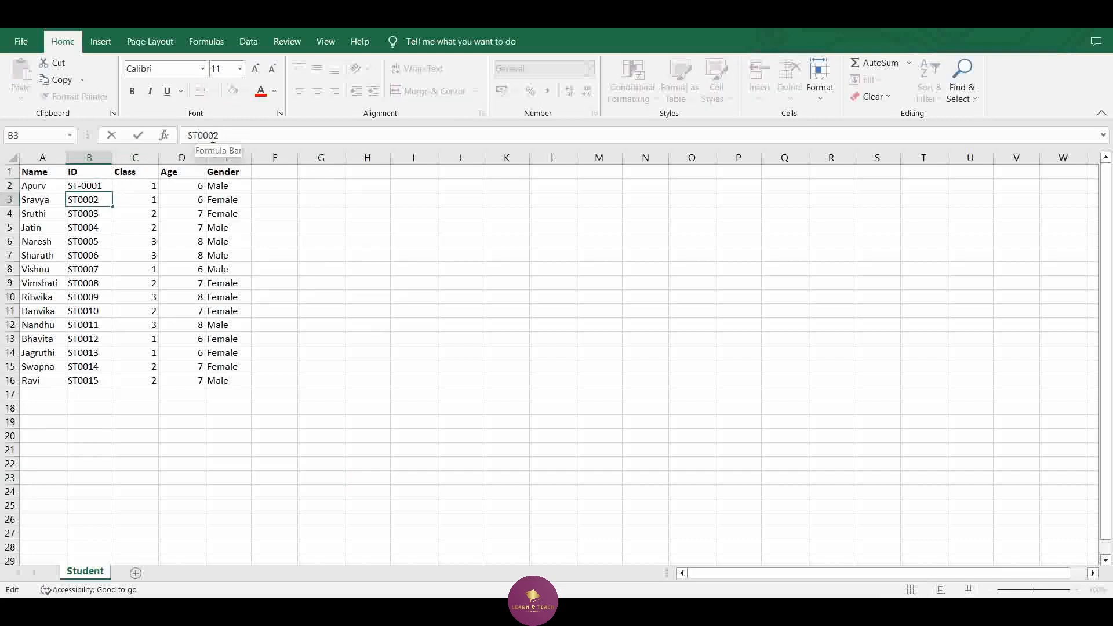
type("-")
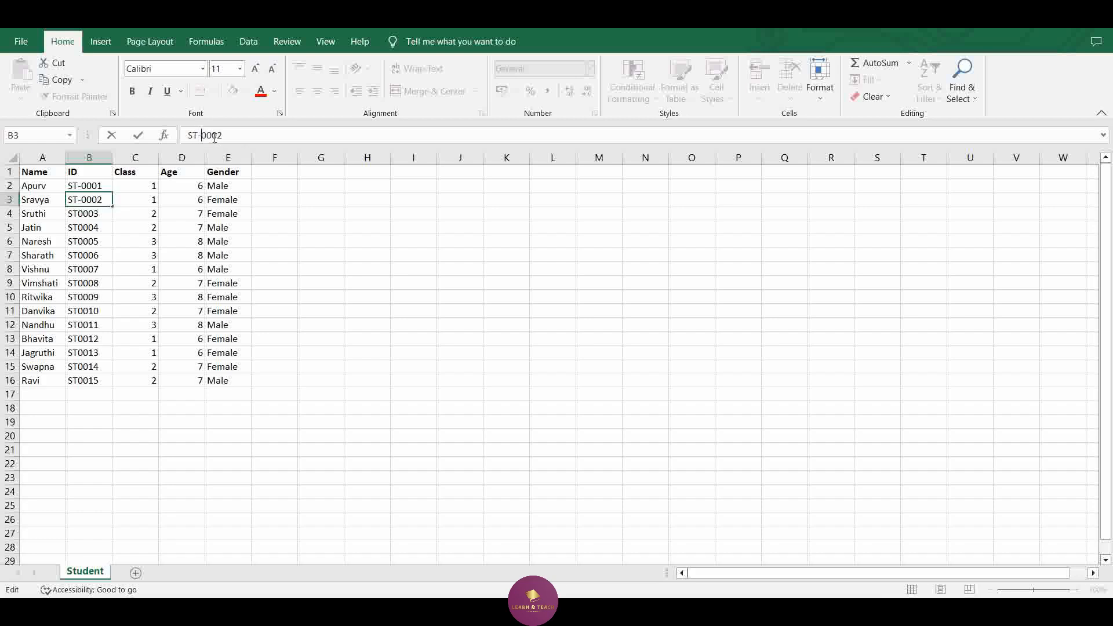
left_click(106, 212)
left_click_drag(92, 186, 114, 387)
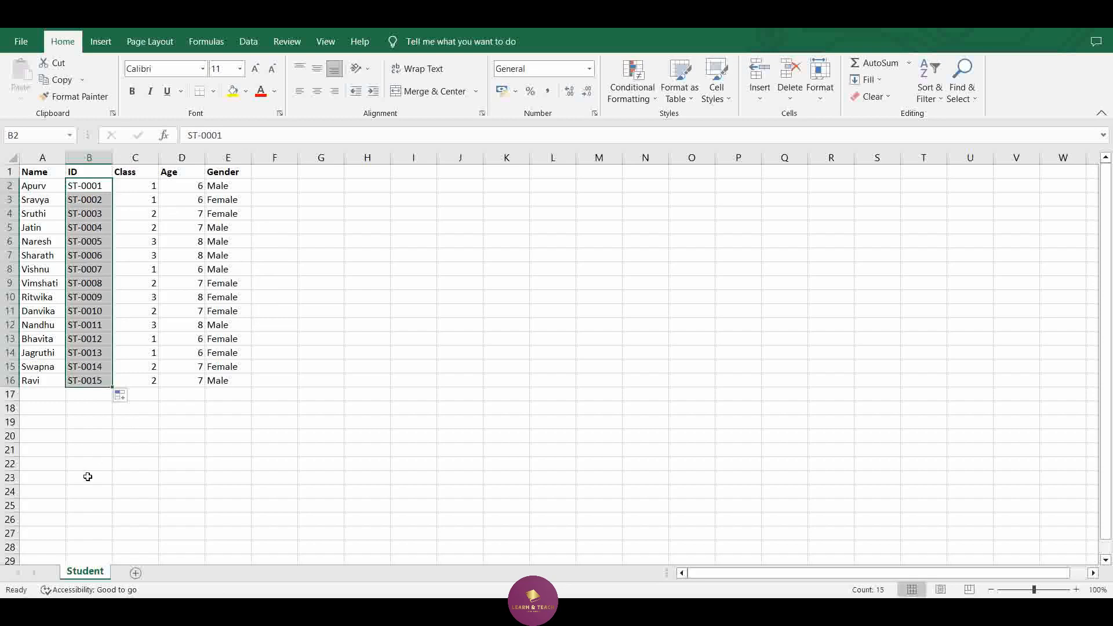
left_click(88, 477)
Step: Review the worksheet's Name, ID, Class, Age and Gender headers to compare them with the Student table's columns
left_click(38, 174)
left_click(92, 173)
left_click(138, 174)
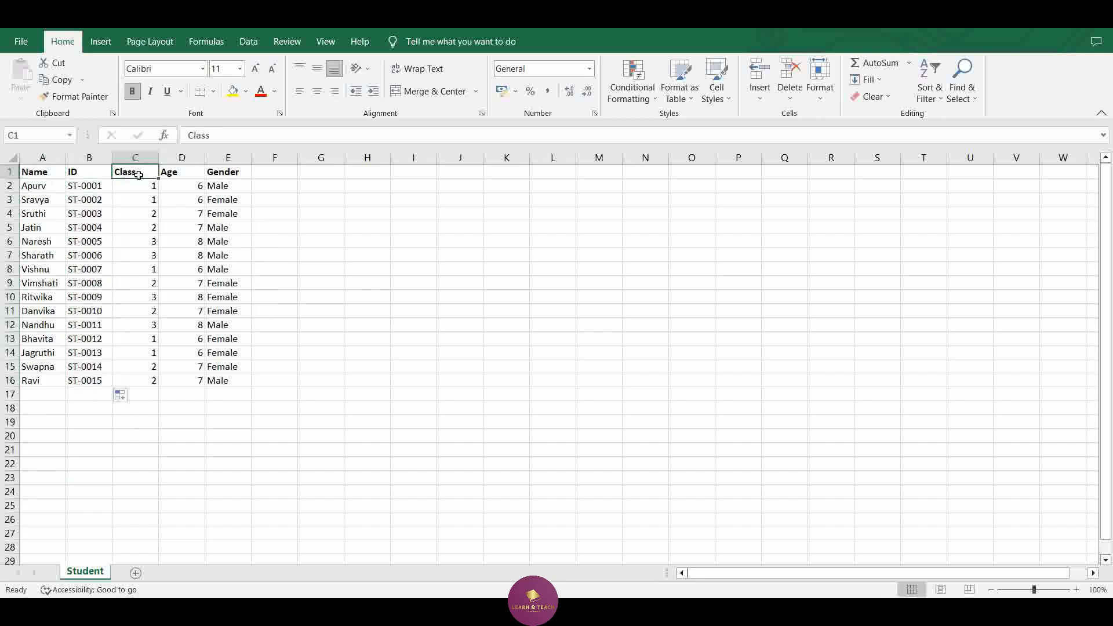
left_click(177, 172)
left_click(215, 169)
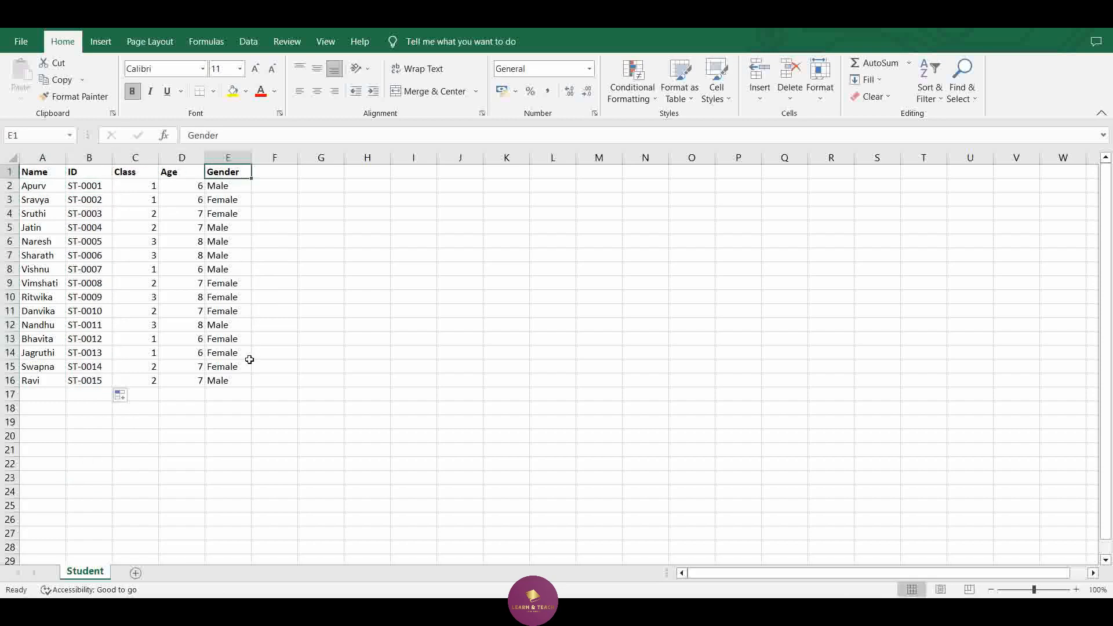
left_click(143, 169)
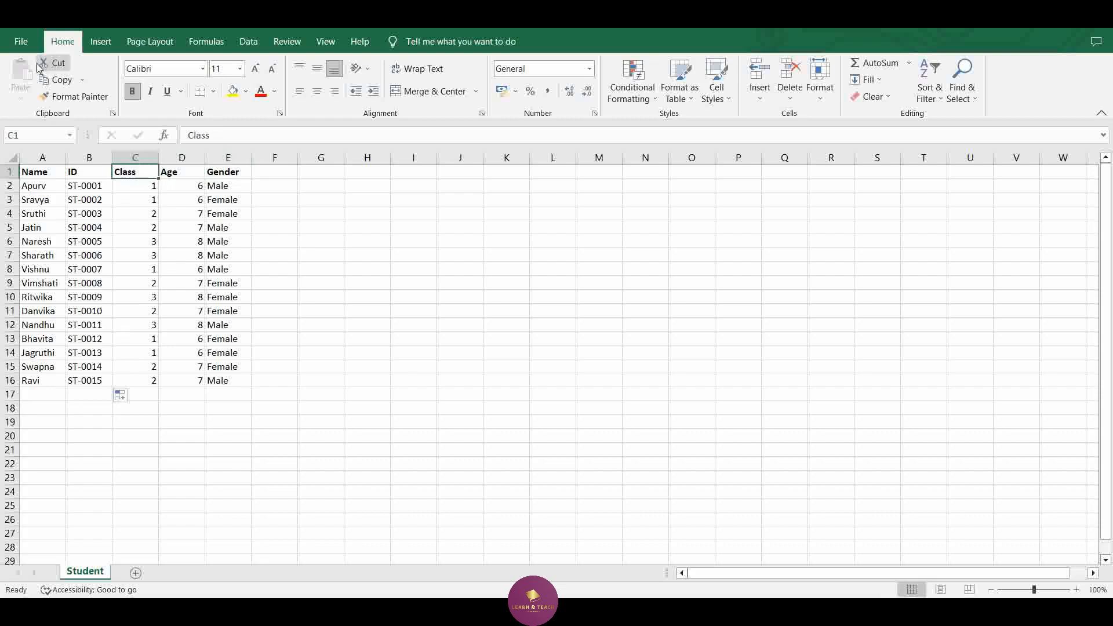
Step: Switch back to Power Apps and start a new Student table column named Class with the Whole number data type
left_click(429, 361)
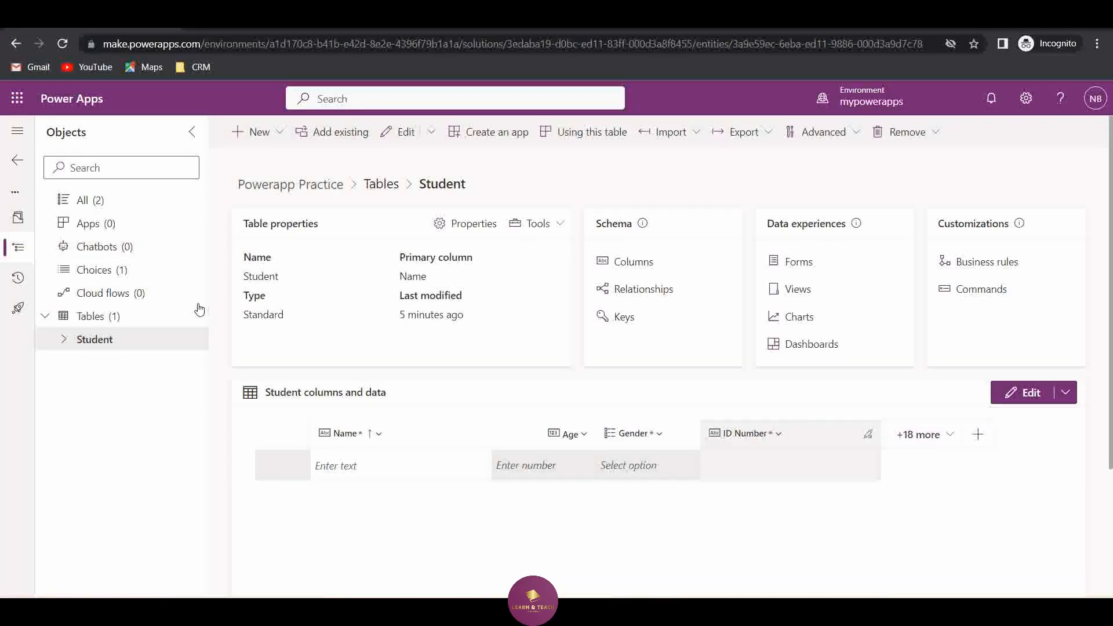
left_click(634, 262)
left_click(276, 133)
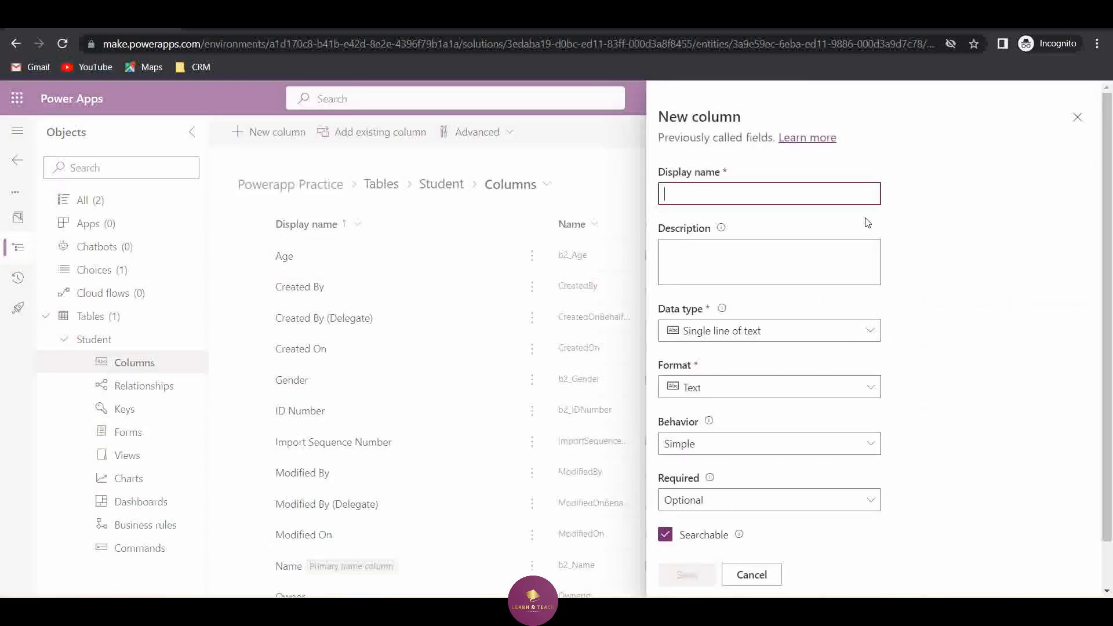
type("Class")
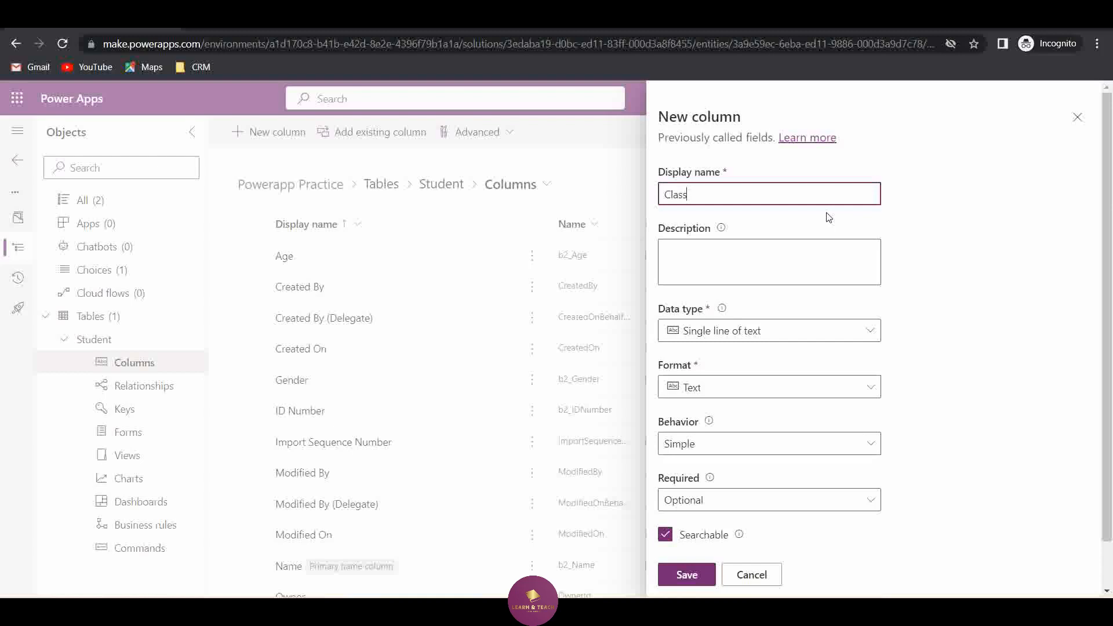
left_click(810, 339)
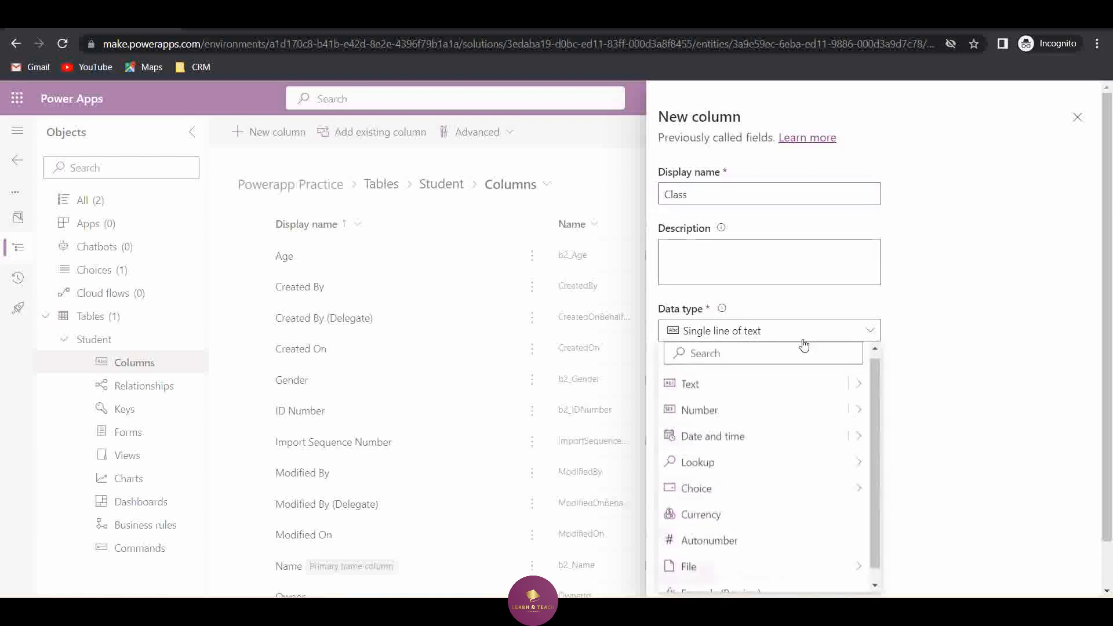
left_click(751, 411)
scroll(751, 411, "down", 1)
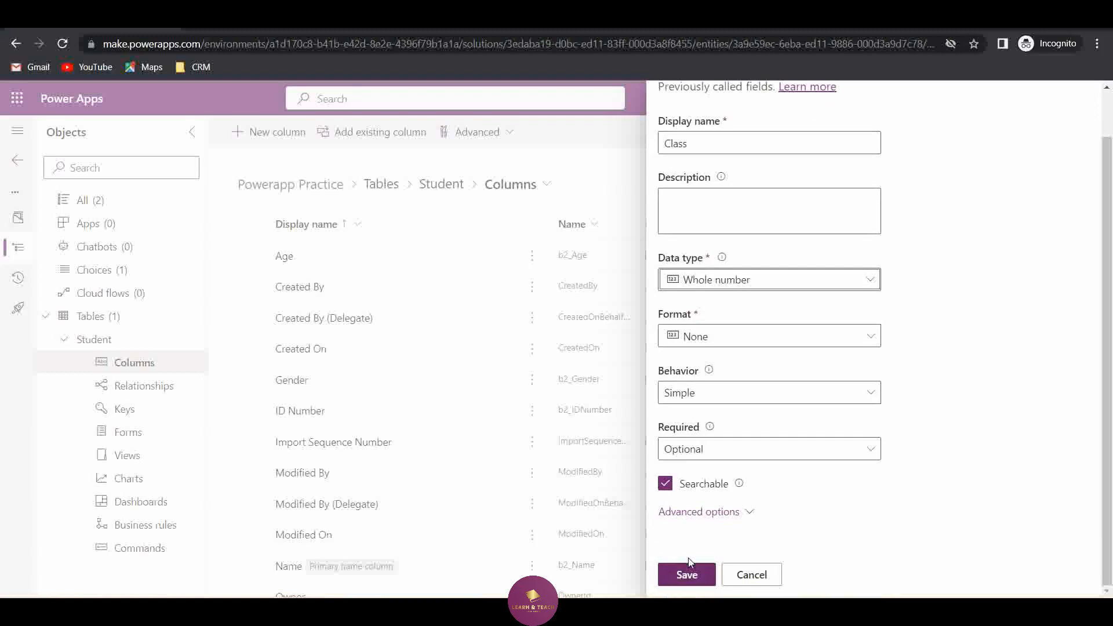
Step: Set the Class column's minimum value to 1 and maximum value to 10, and save the column
left_click(746, 511)
scroll(747, 508, "down", 5)
left_click_drag(732, 396, 626, 397)
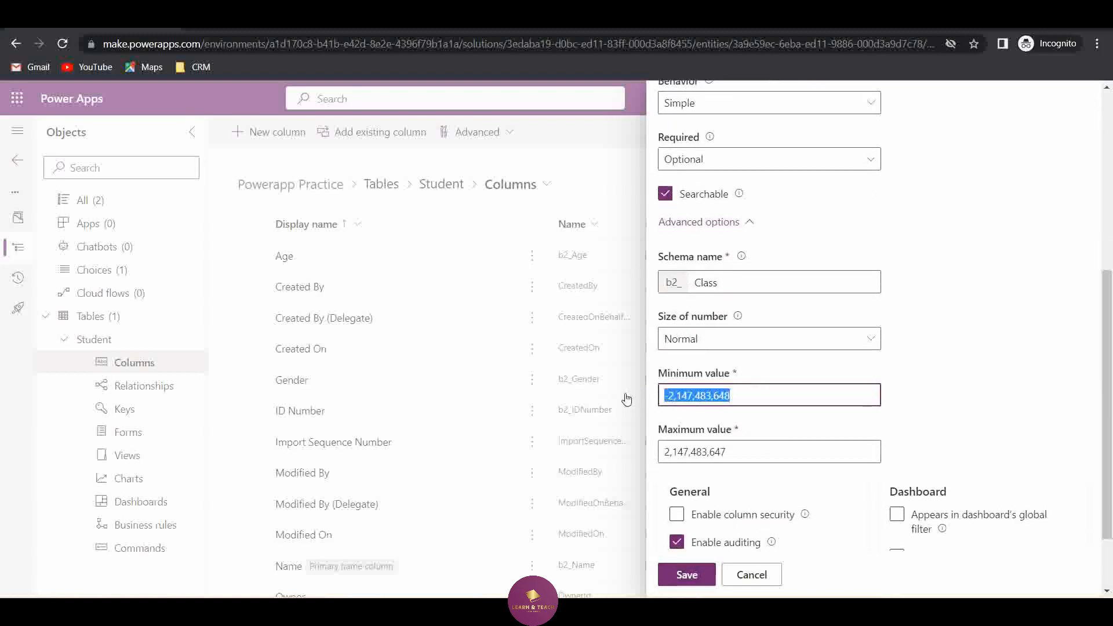
type("1")
left_click_drag(733, 451, 632, 462)
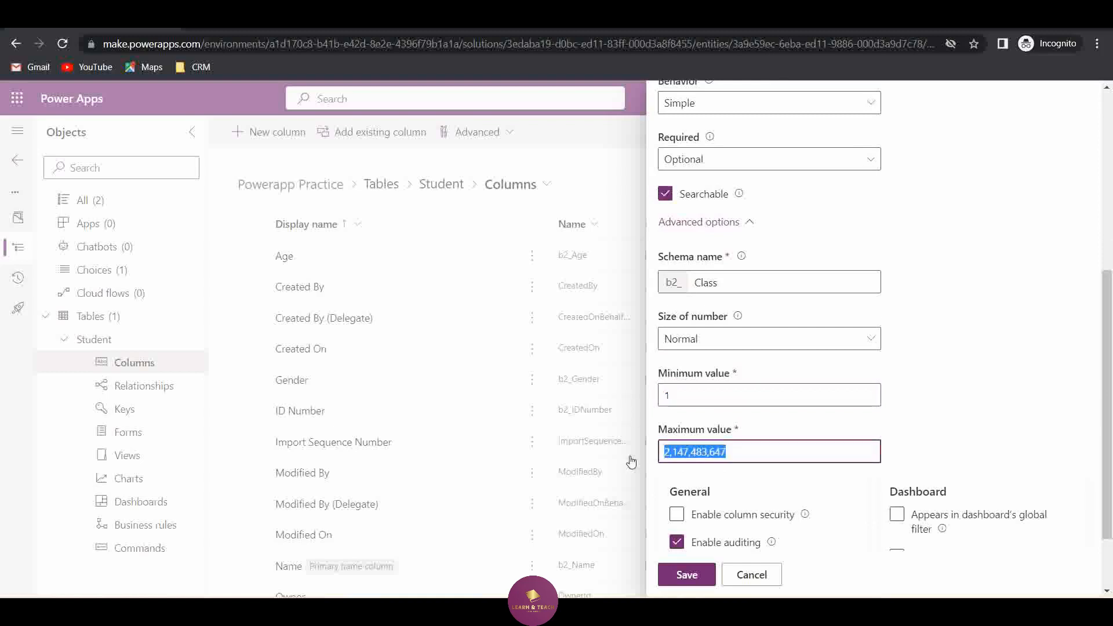
type("10")
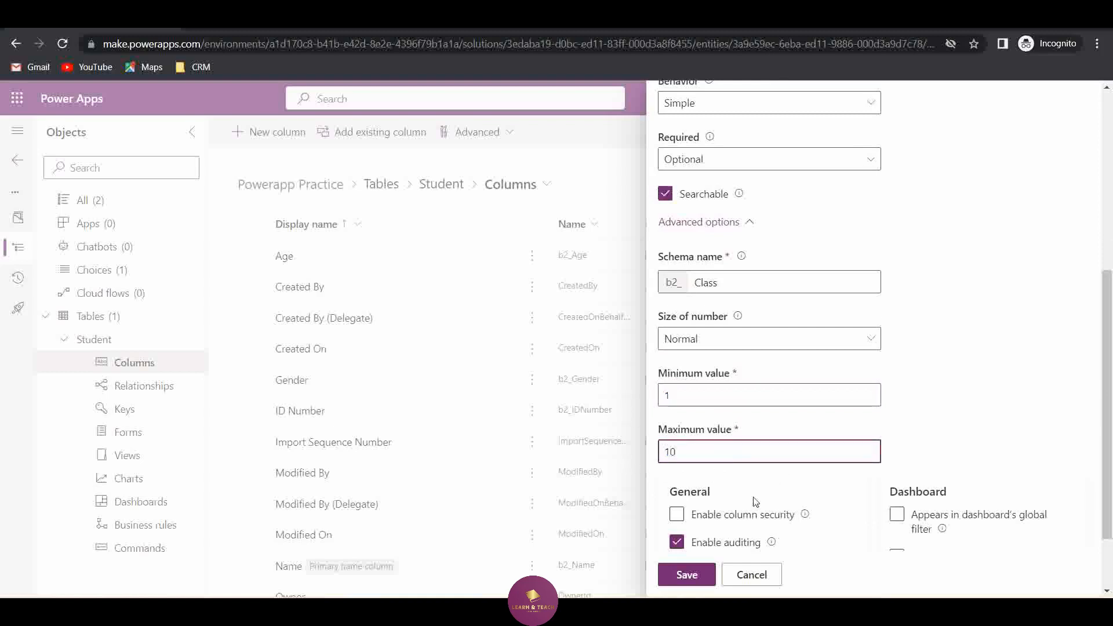
left_click(691, 574)
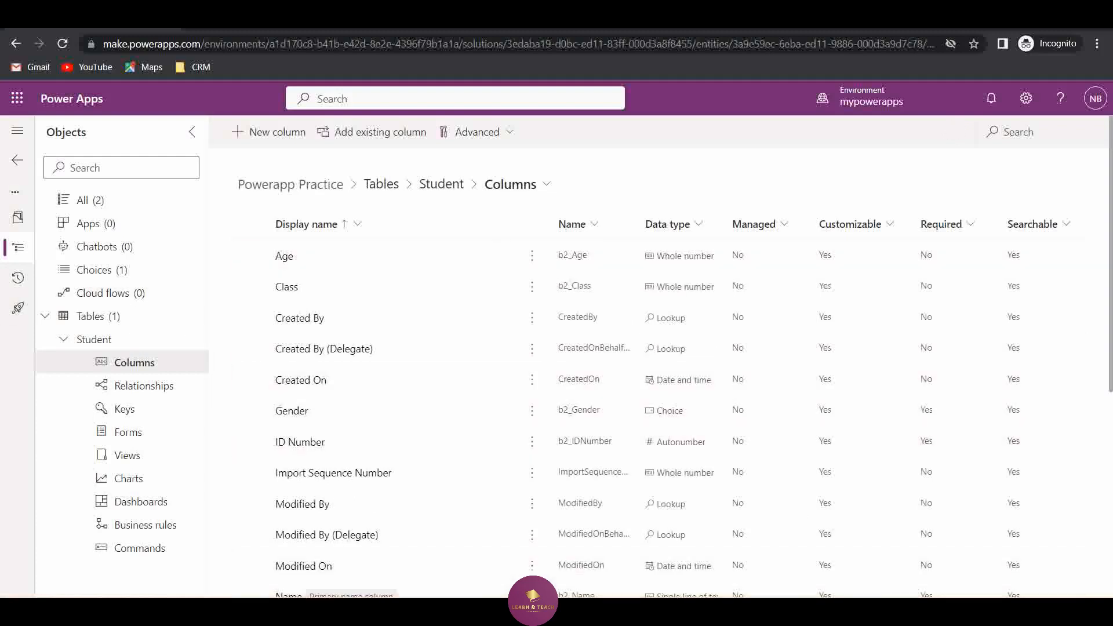
Step: Start an Excel data import for the Student table and upload Students.xlsx from the Powerapps(PI-100) folder
left_click(111, 340)
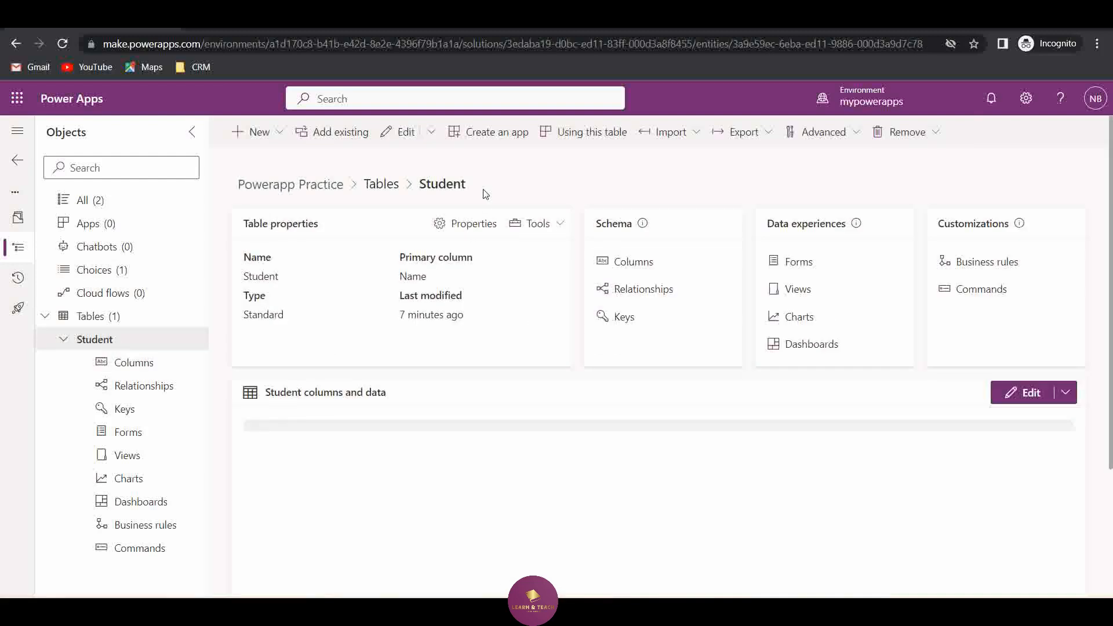
left_click(669, 141)
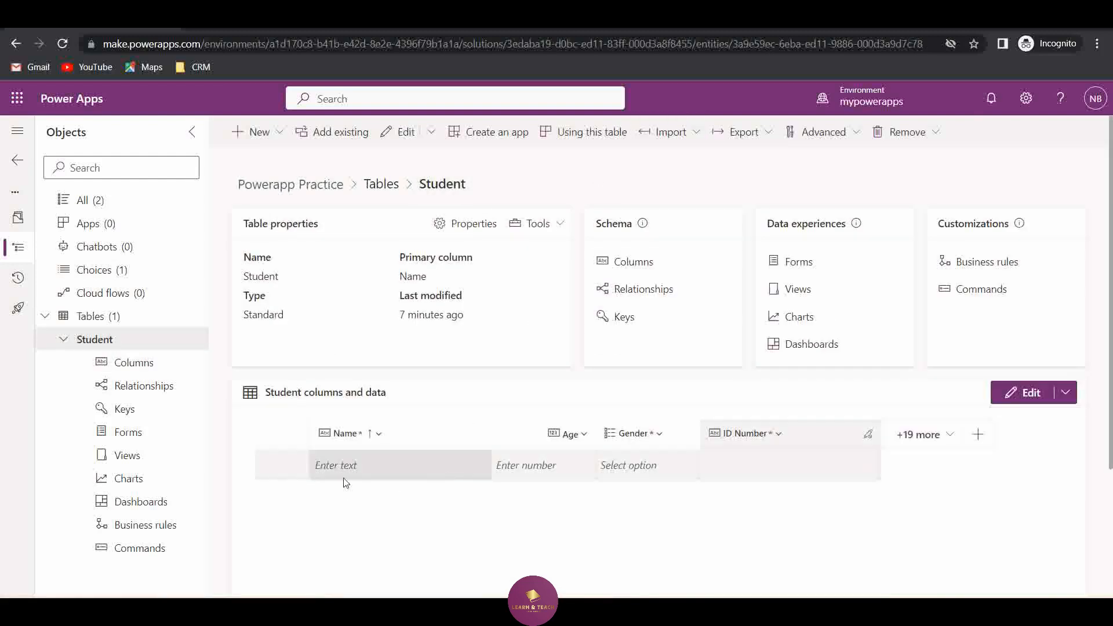
left_click(667, 132)
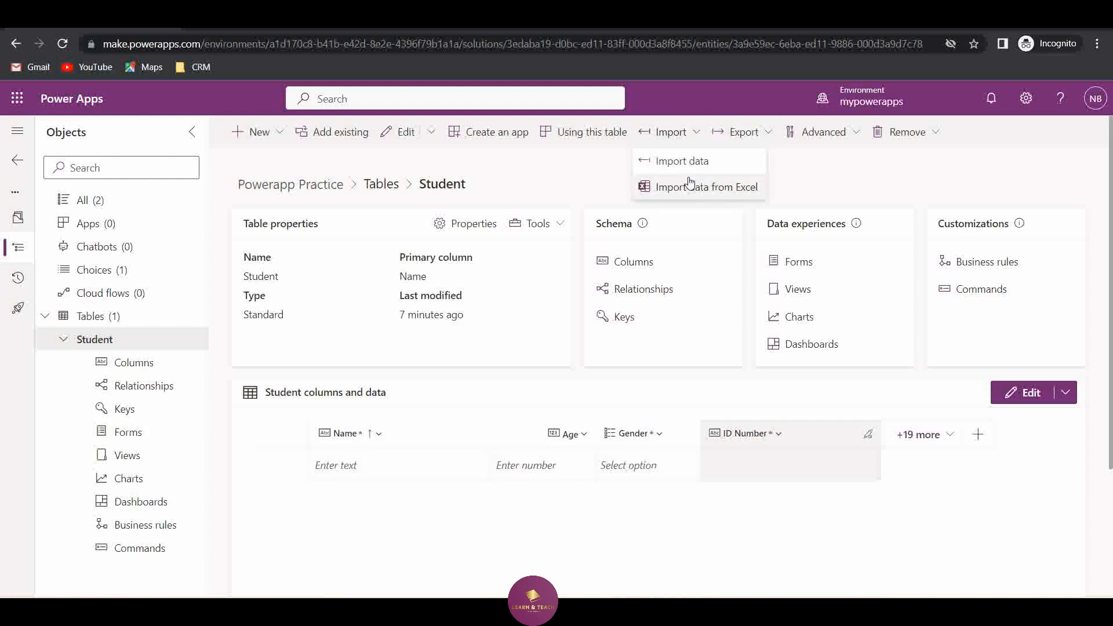
left_click(715, 187)
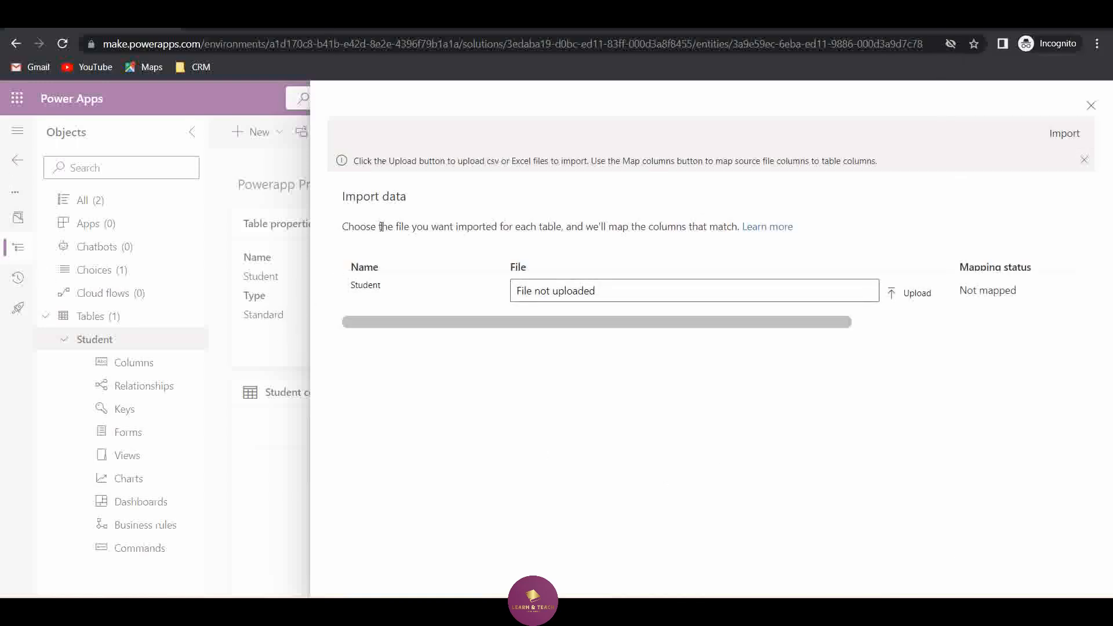
left_click(901, 294)
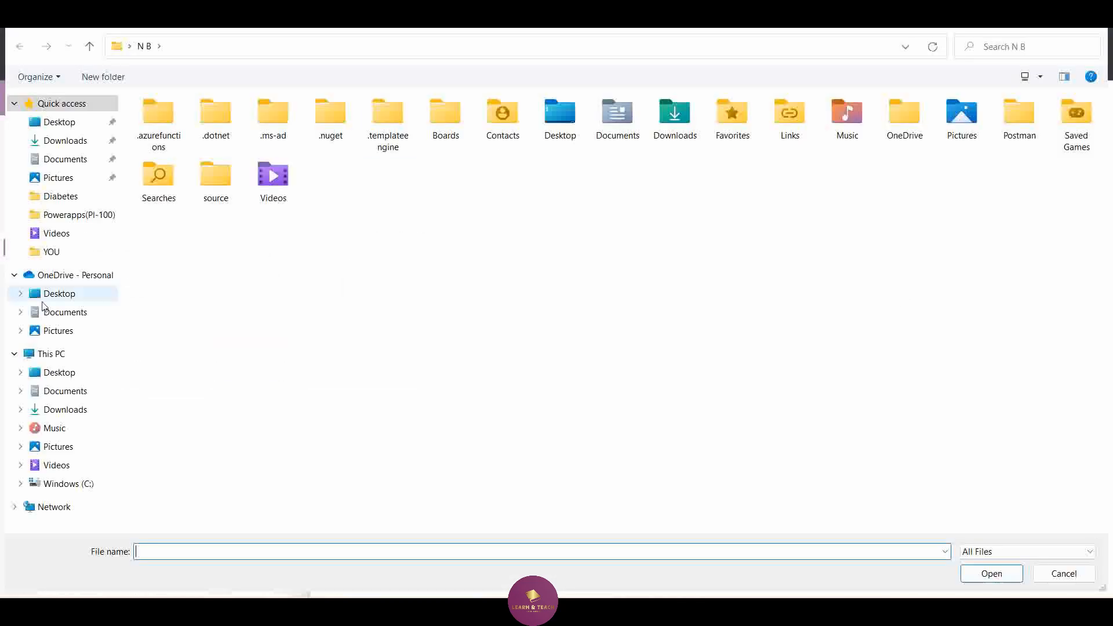
left_click(91, 218)
left_click(186, 313)
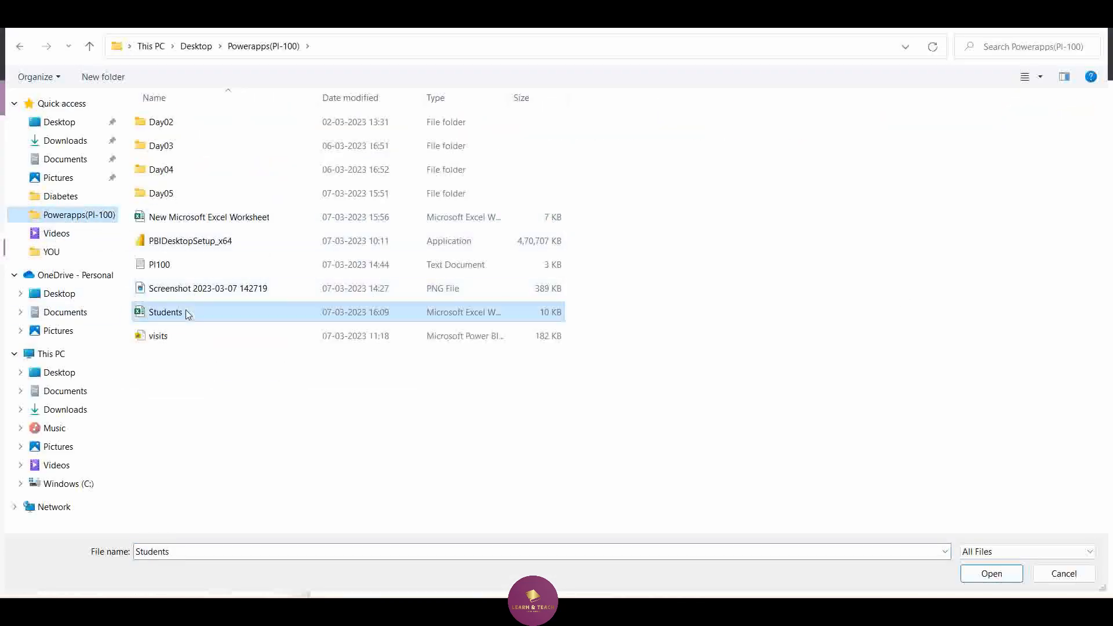
left_click(966, 576)
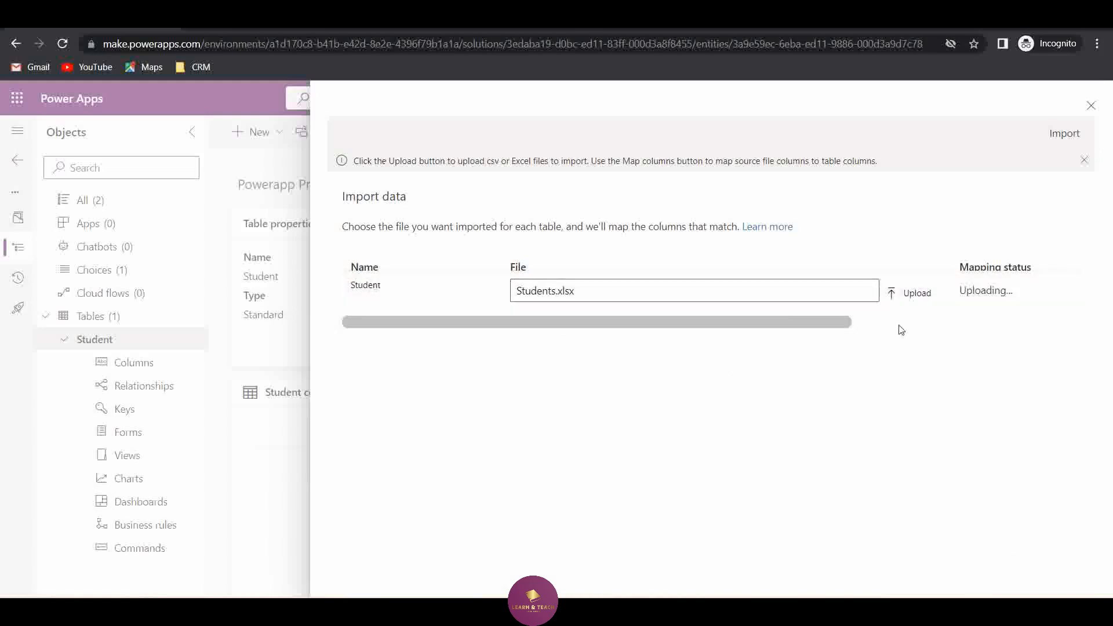
Step: Map the Student columns Age, Gender Value and ID Number to the source columns Age, Gender and ID
left_click_drag(839, 325, 1048, 335)
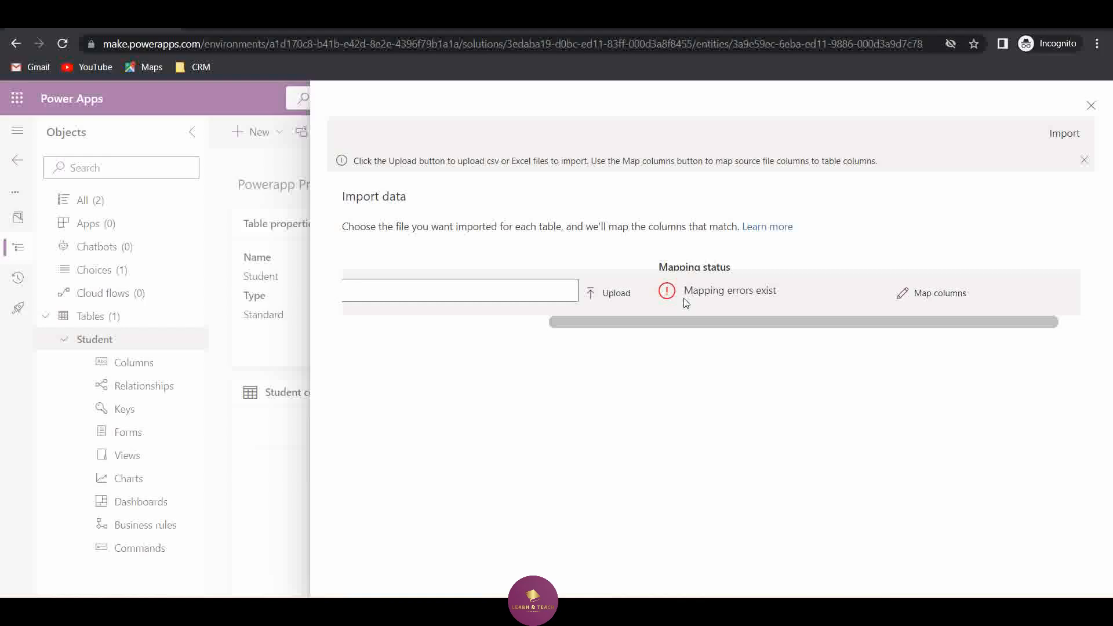
left_click(954, 296)
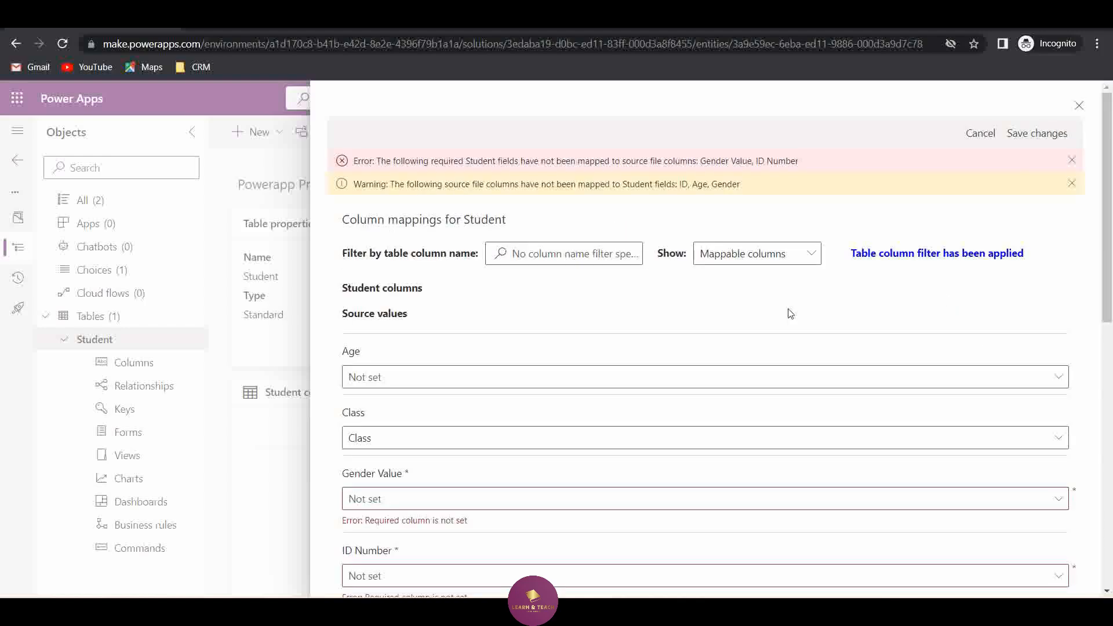
left_click(398, 378)
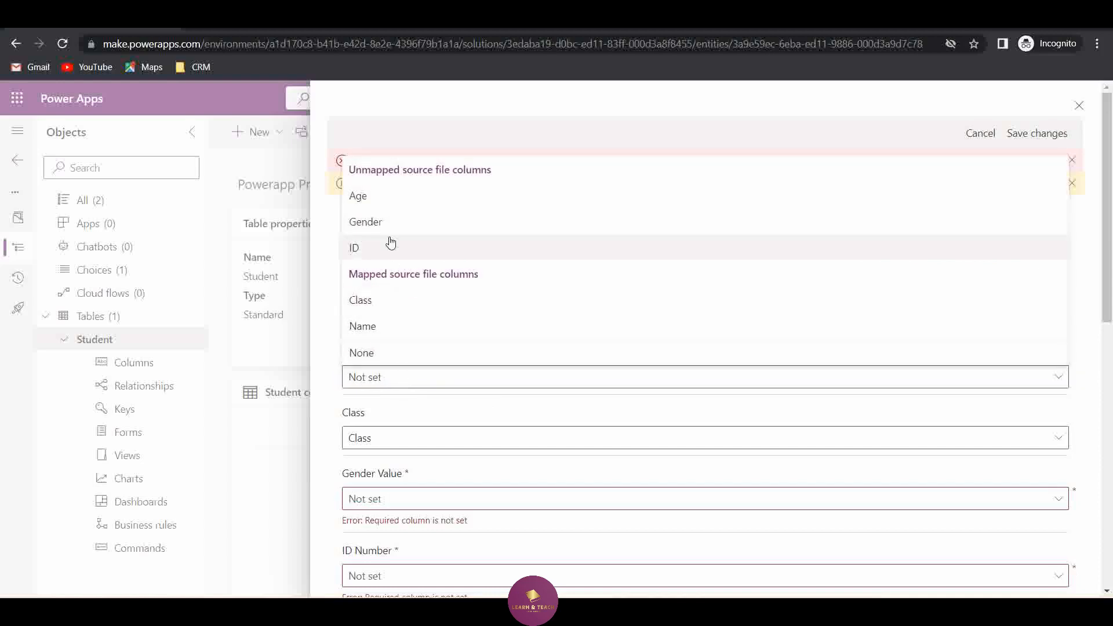
left_click(392, 195)
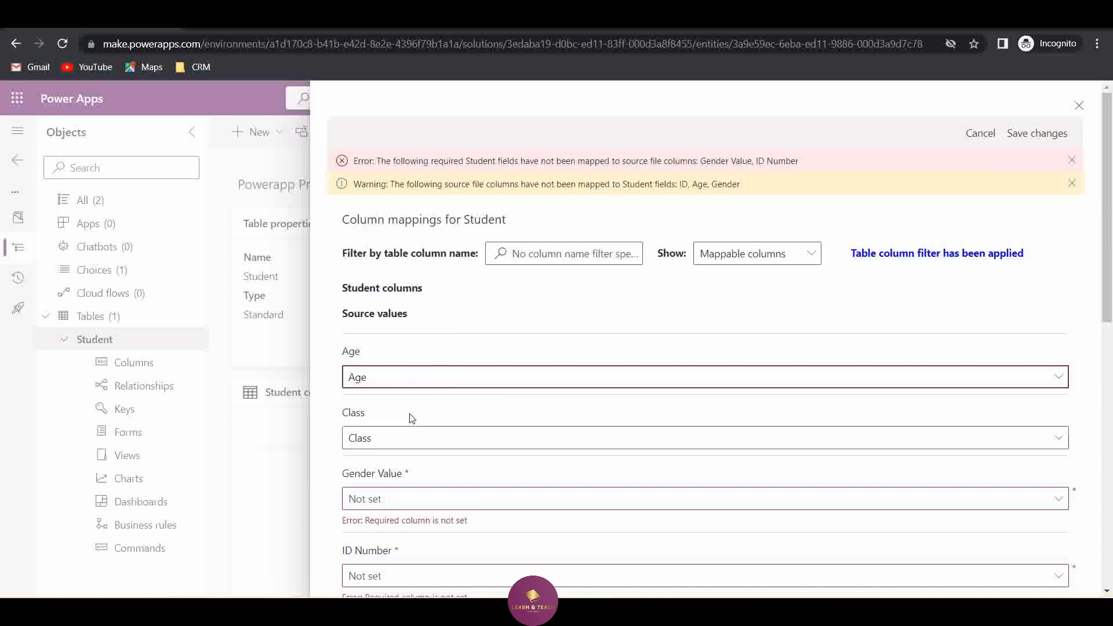
scroll(412, 418, "down", 2)
left_click(392, 426)
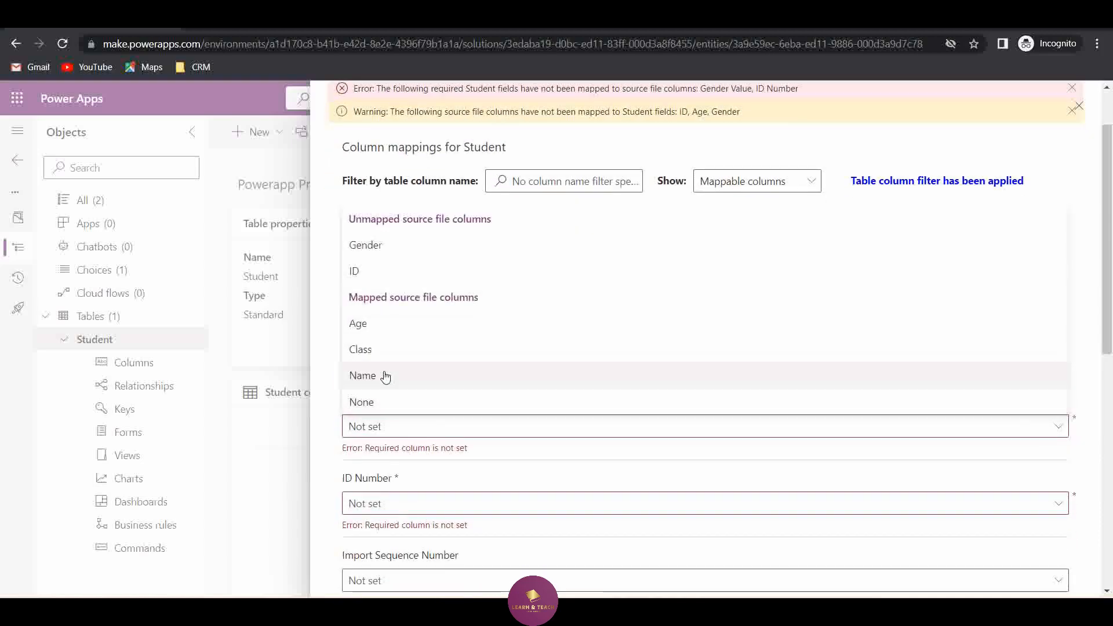
left_click(380, 244)
left_click(423, 491)
left_click(375, 305)
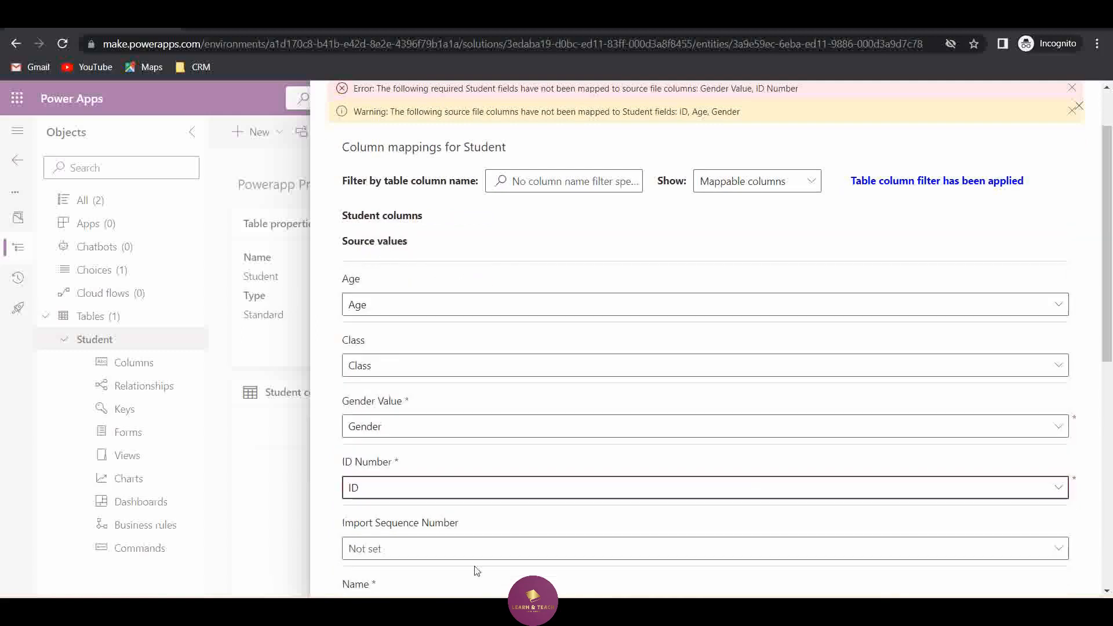
scroll(406, 510, "down", 2)
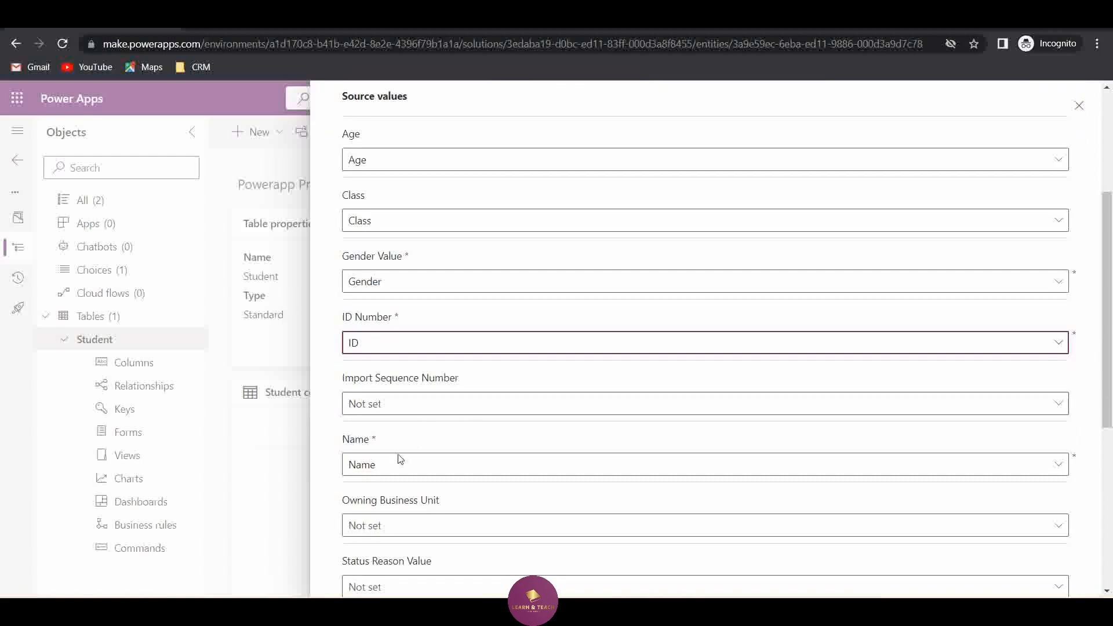
scroll(405, 492, "down", 4)
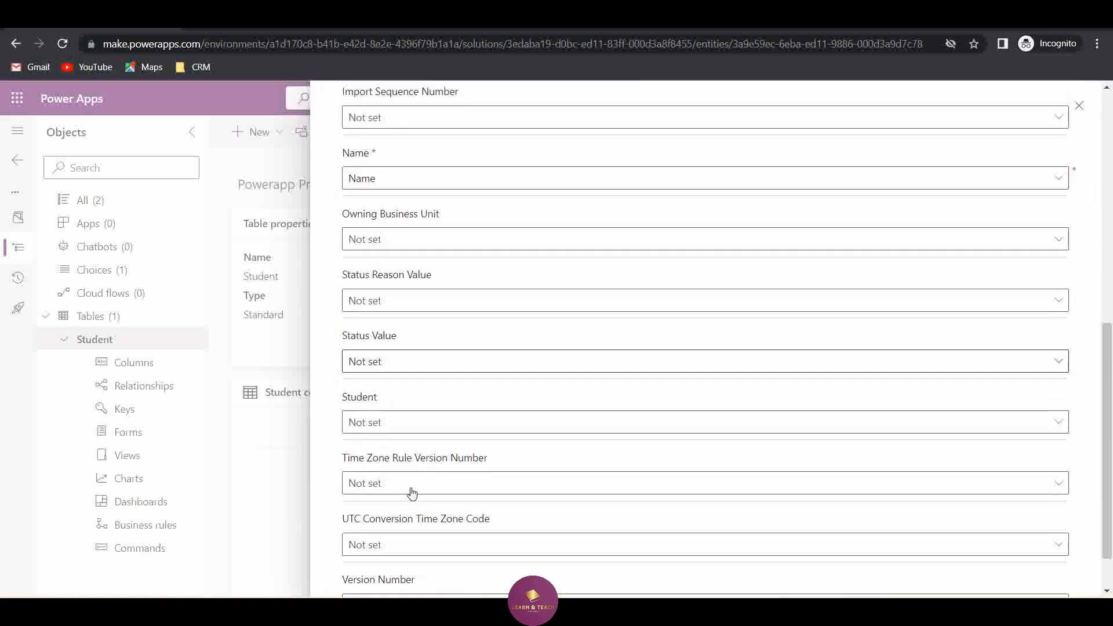
Step: Check the source values mapped to the Student columns against the ID, Class, Age and Gender headers in the Excel workbook
scroll(412, 493, "down", 1)
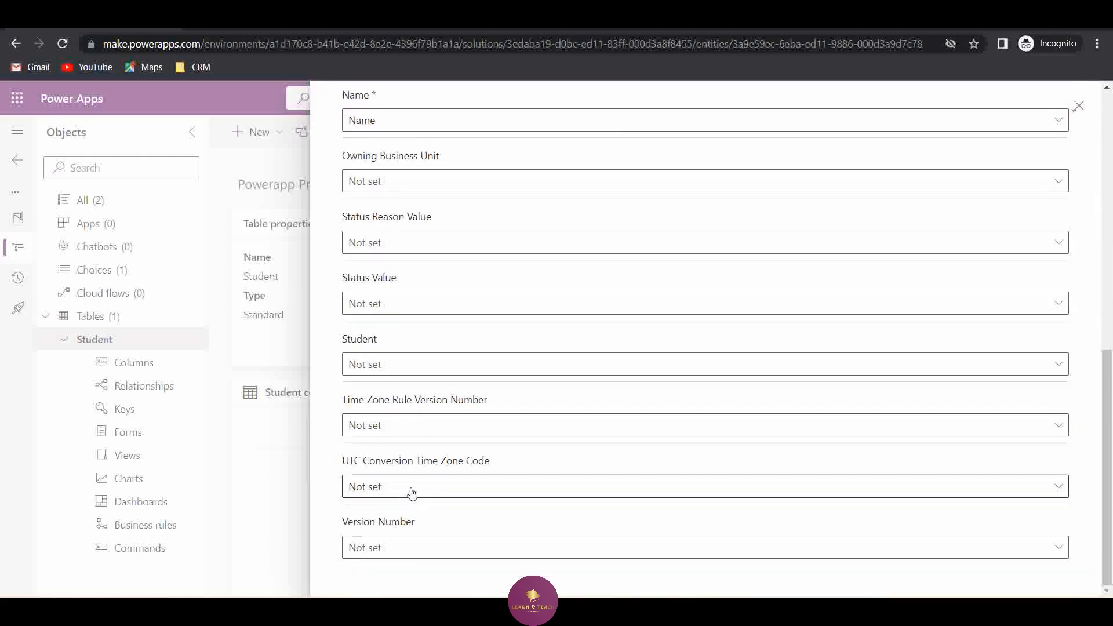
scroll(412, 493, "up", 7)
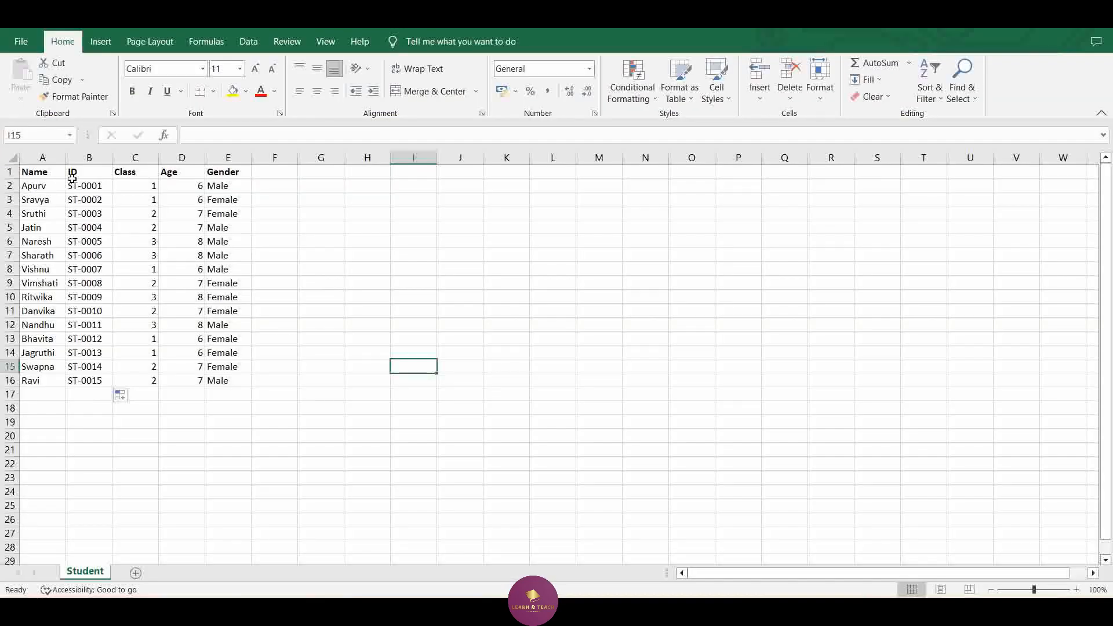
left_click(72, 174)
left_click(129, 172)
left_click(173, 172)
left_click(216, 171)
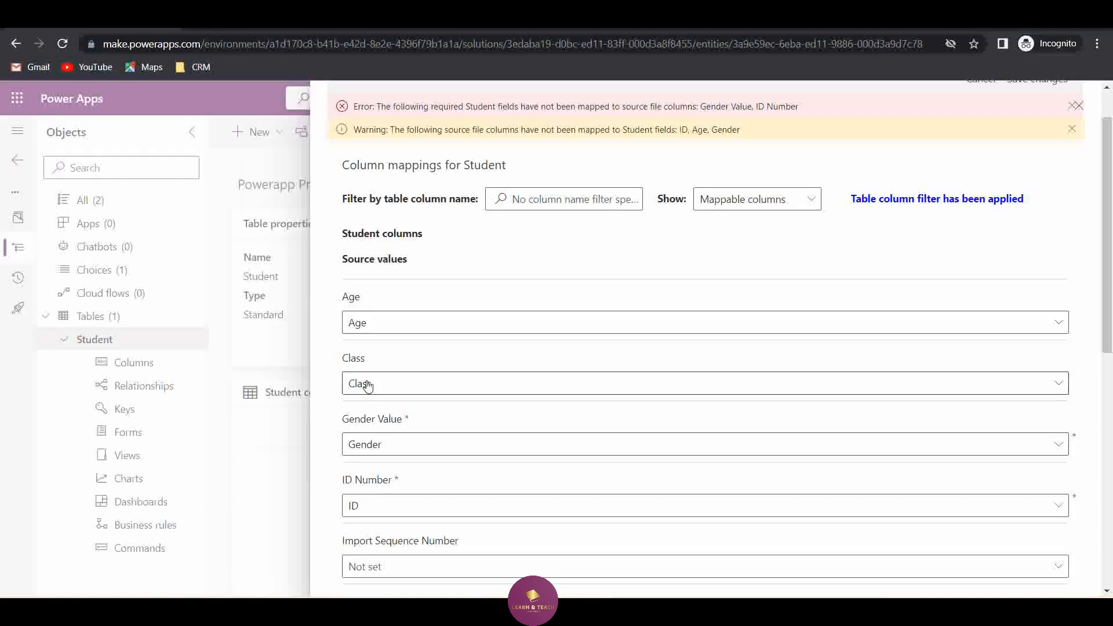
scroll(404, 527, "down", 3)
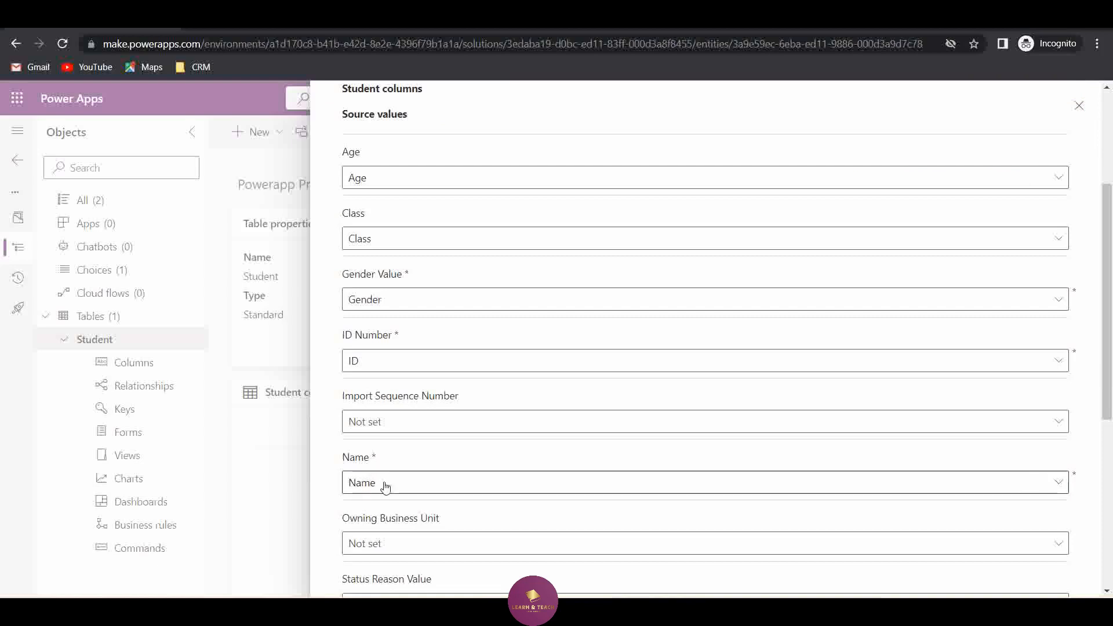
left_click_drag(1106, 410, 1111, 585)
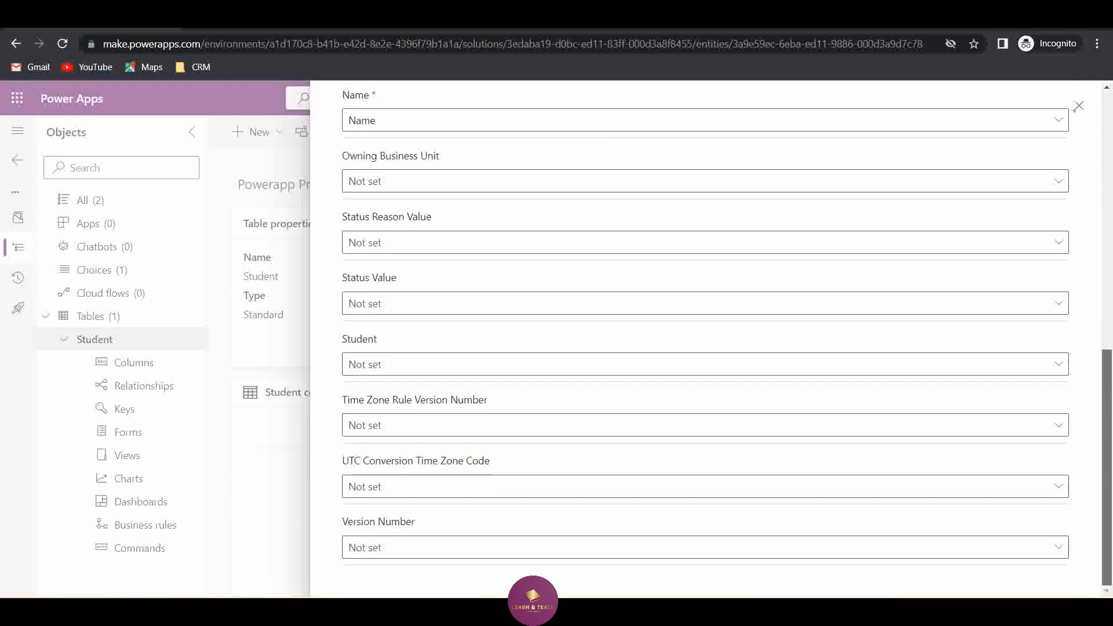
left_click_drag(1108, 422, 1108, 144)
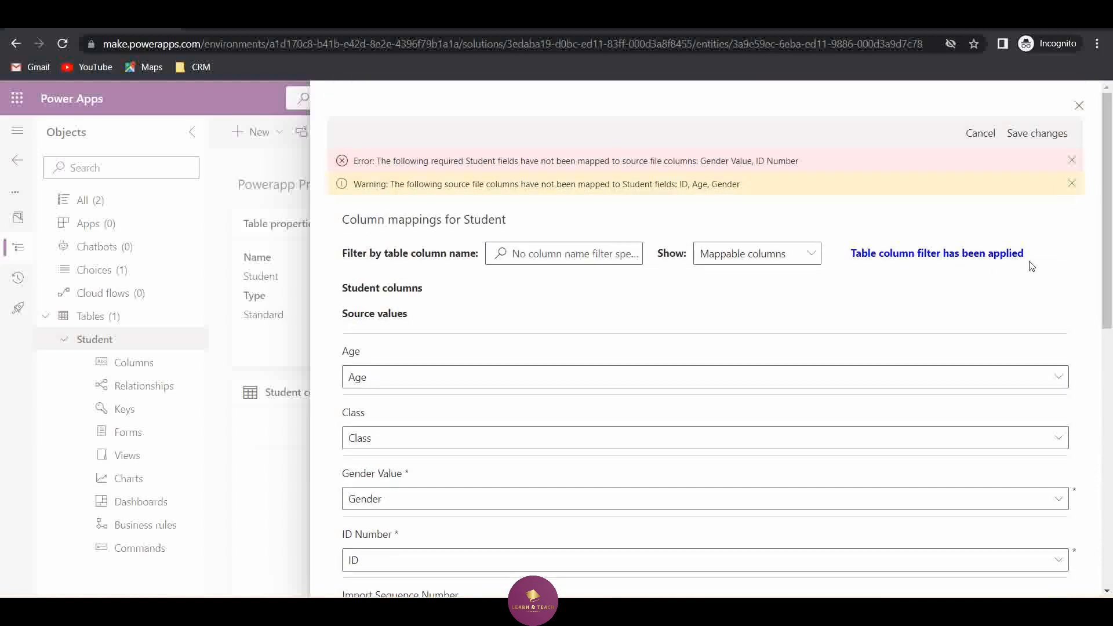
Step: Save the Student column mappings, check the mapping status, and import the data from Students.xlsx
left_click(1037, 134)
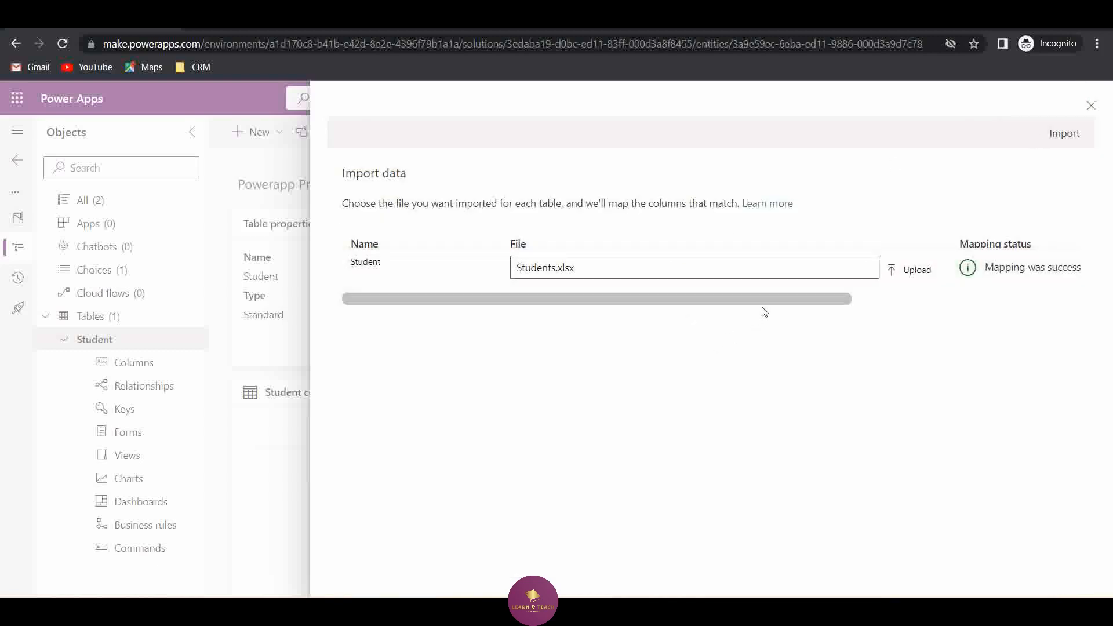
scroll(764, 312, "right", 4)
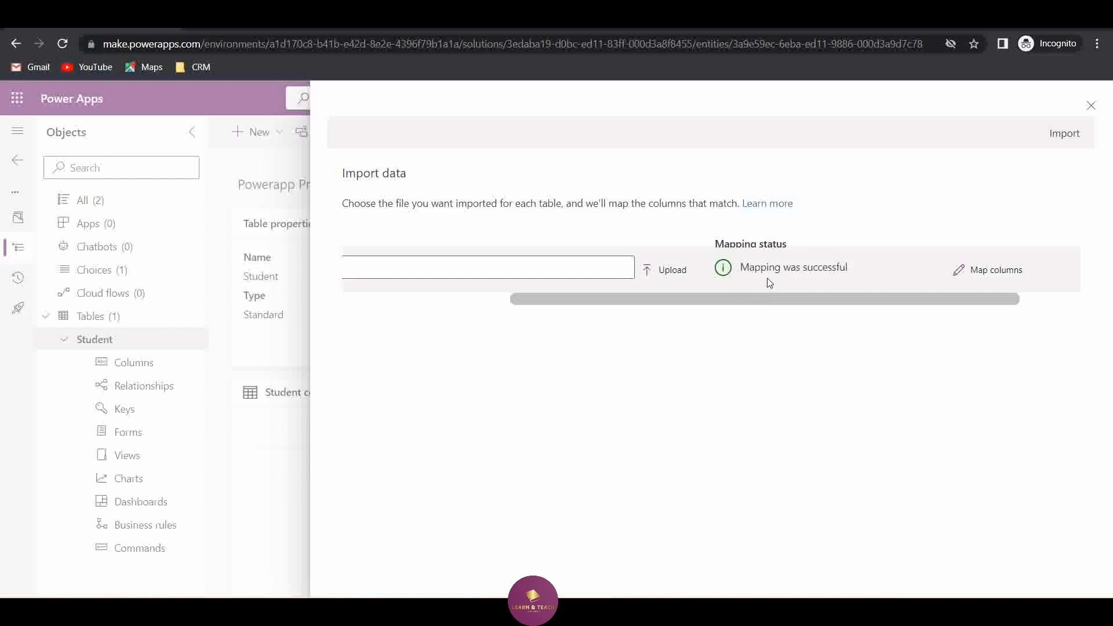
scroll(913, 302, "right", 3)
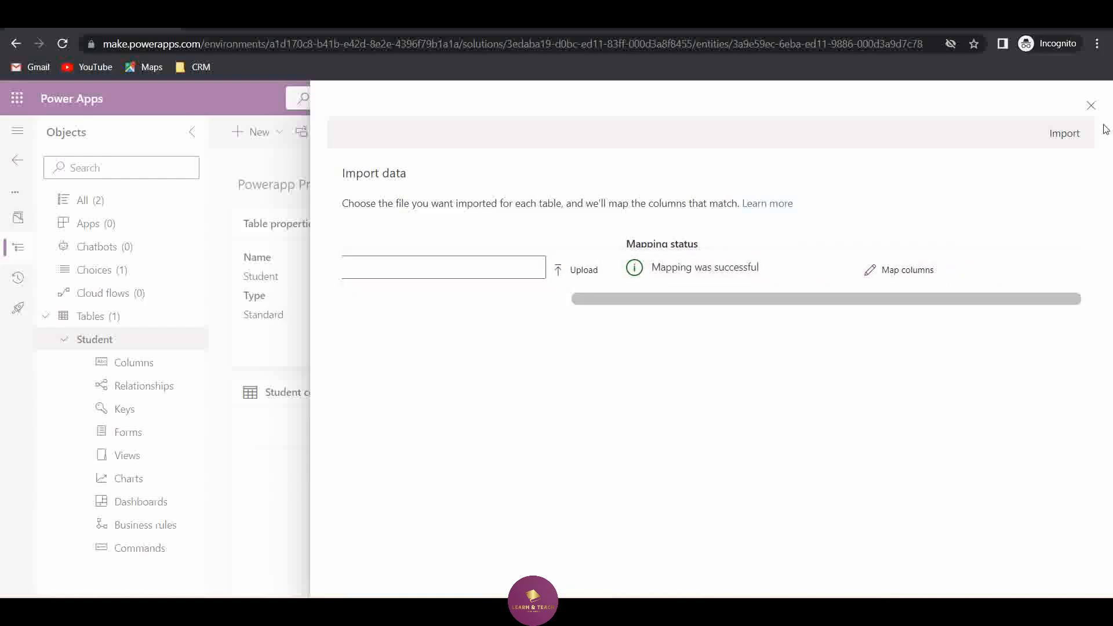
left_click(1067, 135)
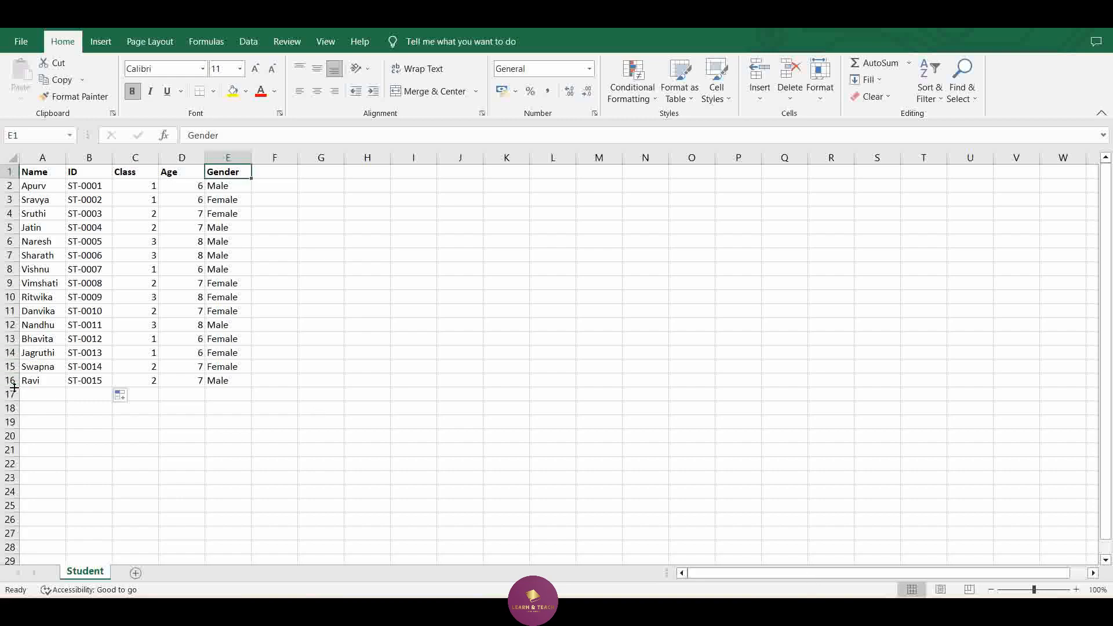
Step: Select the student names in A2:A16 of the Excel workbook to compare with the import result, and close the import pane in Power Apps
left_click(23, 384)
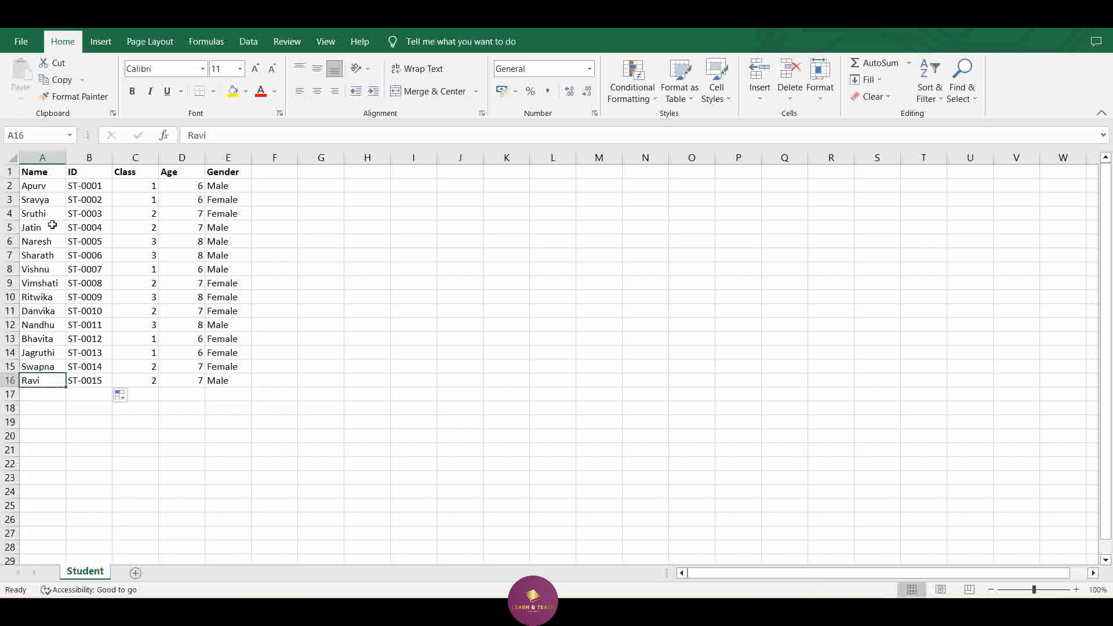
left_click(48, 187, "shift")
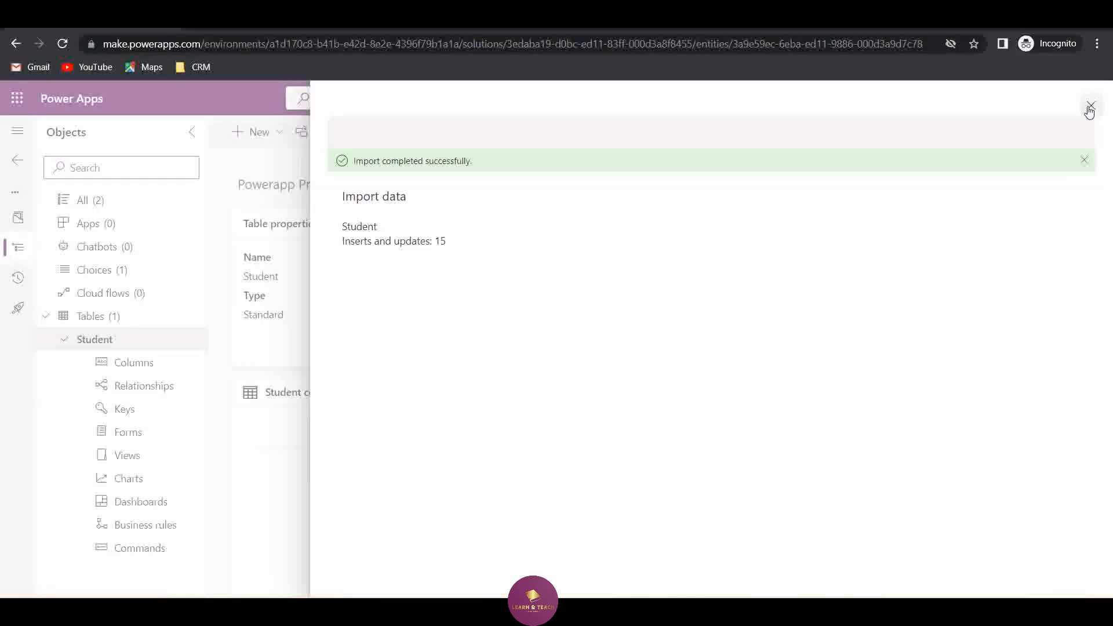
left_click(1091, 106)
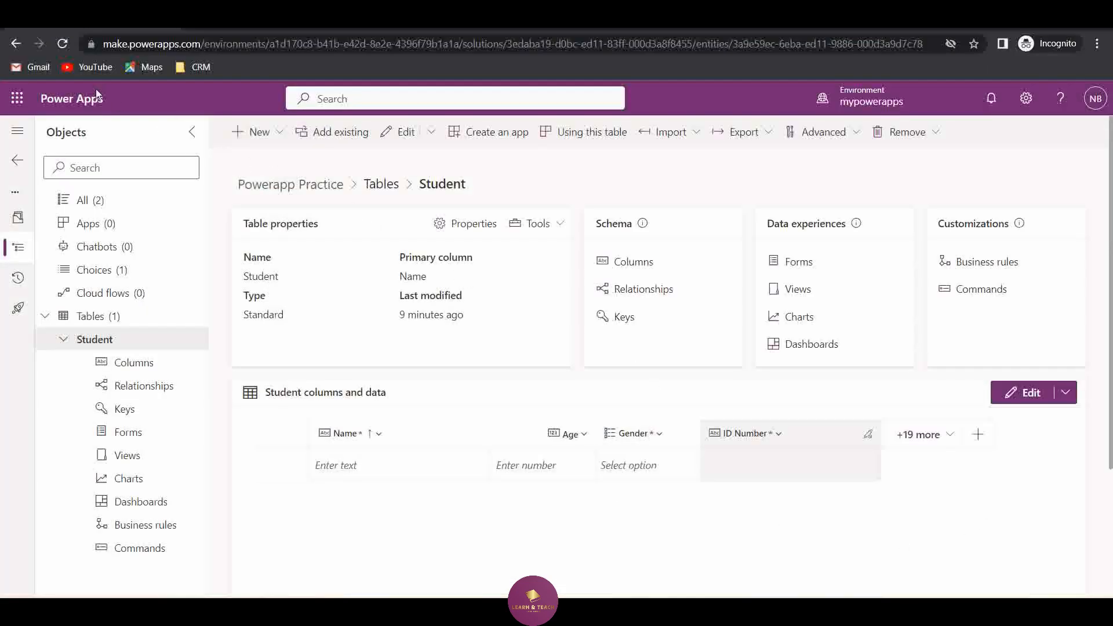
Step: Reload the Student table page and open the table's full row editor to review all imported student rows
left_click(63, 43)
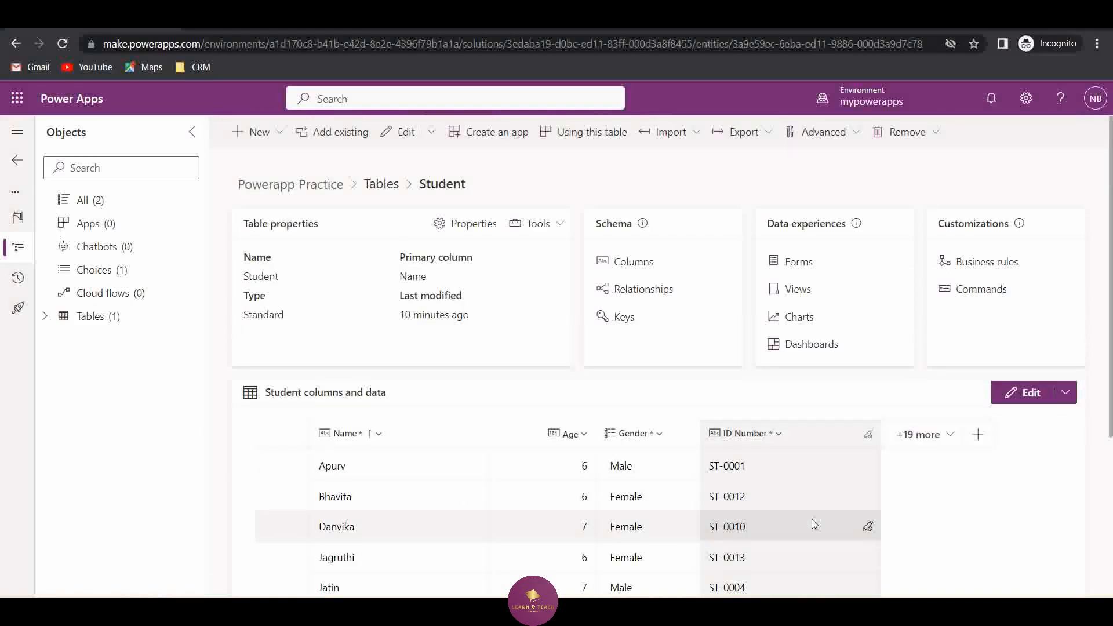
scroll(809, 522, "down", 1)
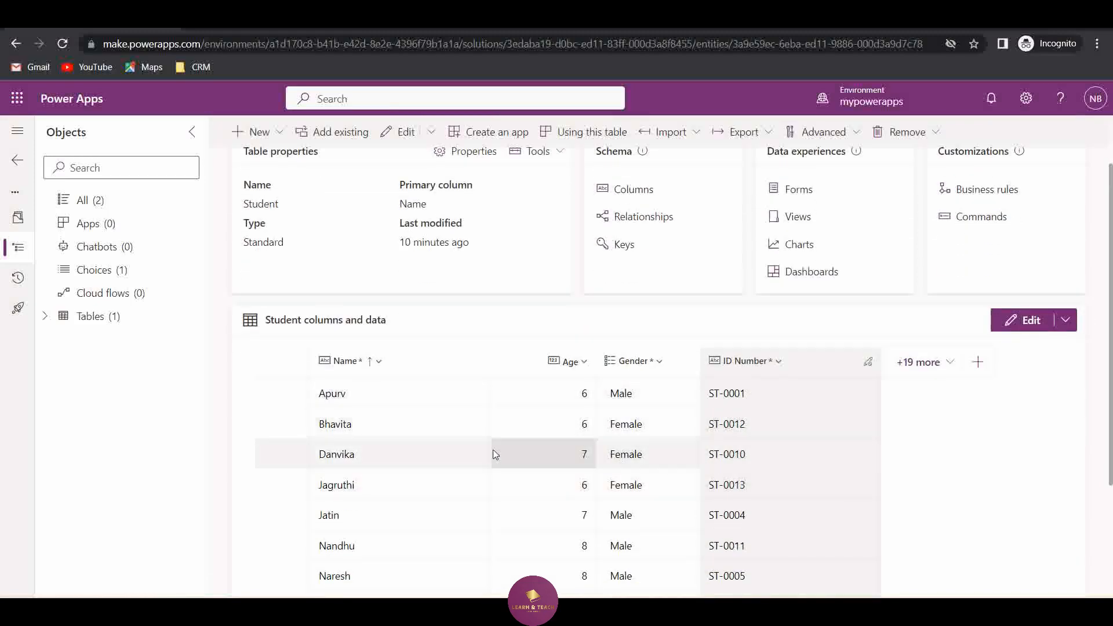
scroll(492, 464, "down", 3)
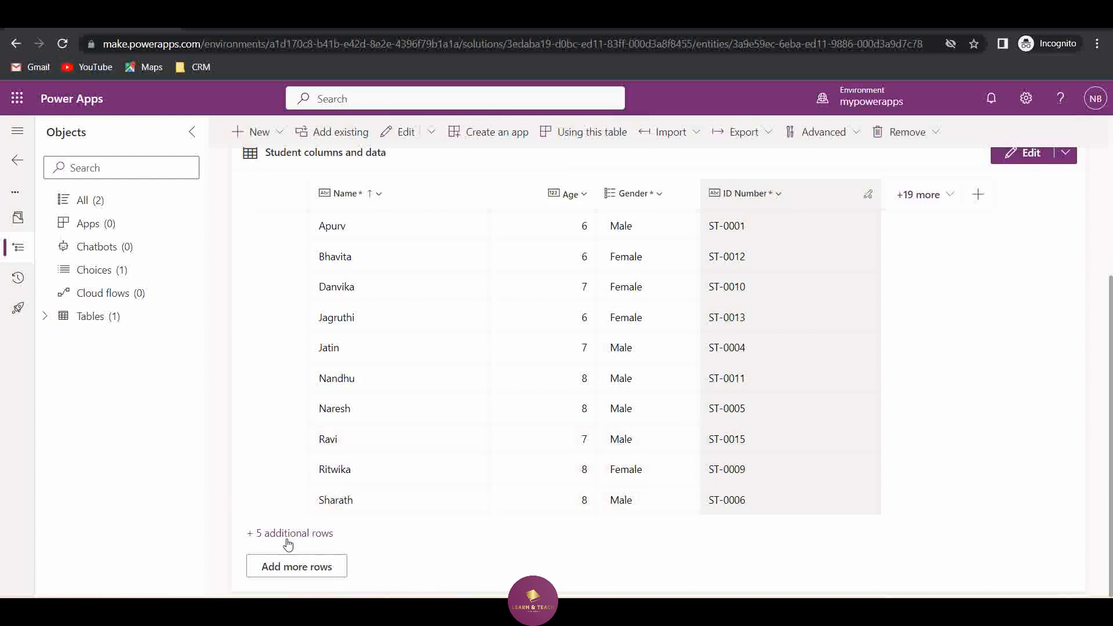
left_click(309, 567)
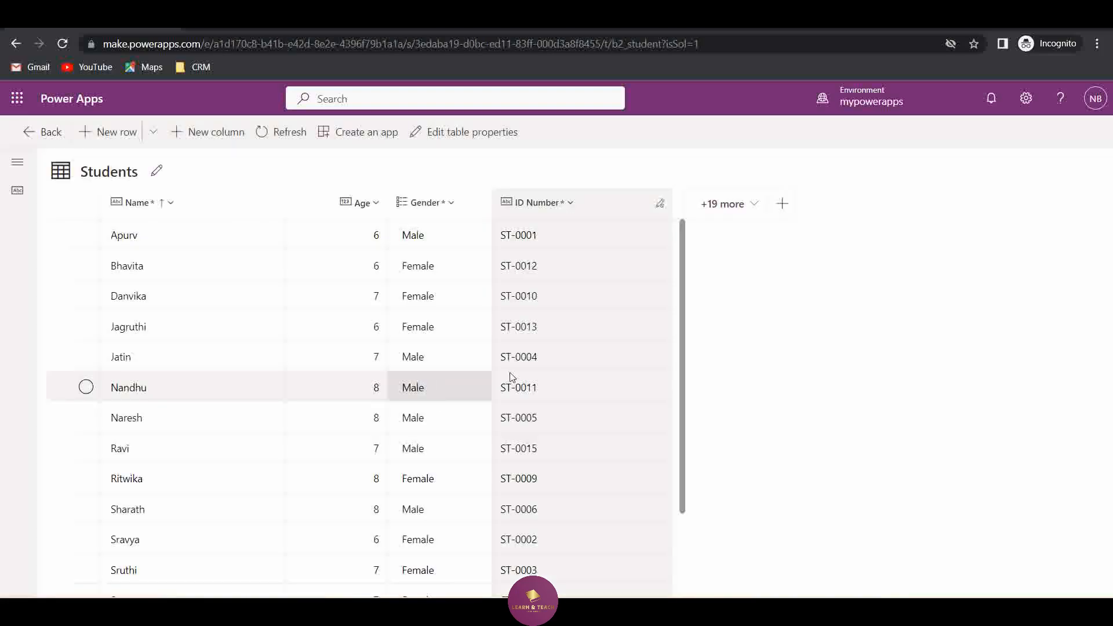
scroll(512, 378, "down", 3)
left_click(183, 585)
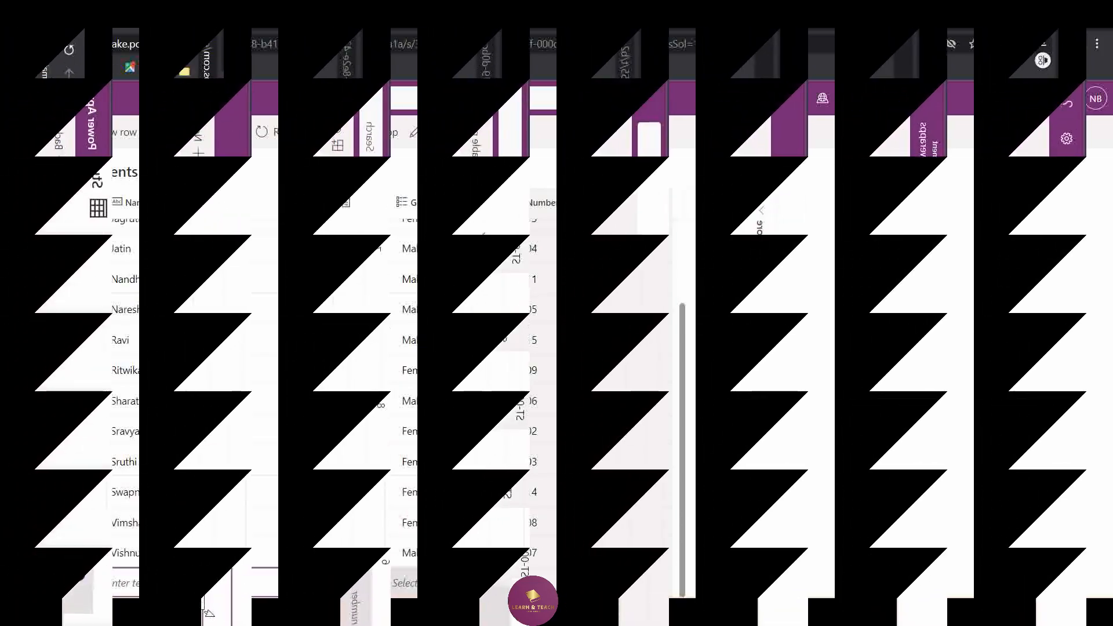